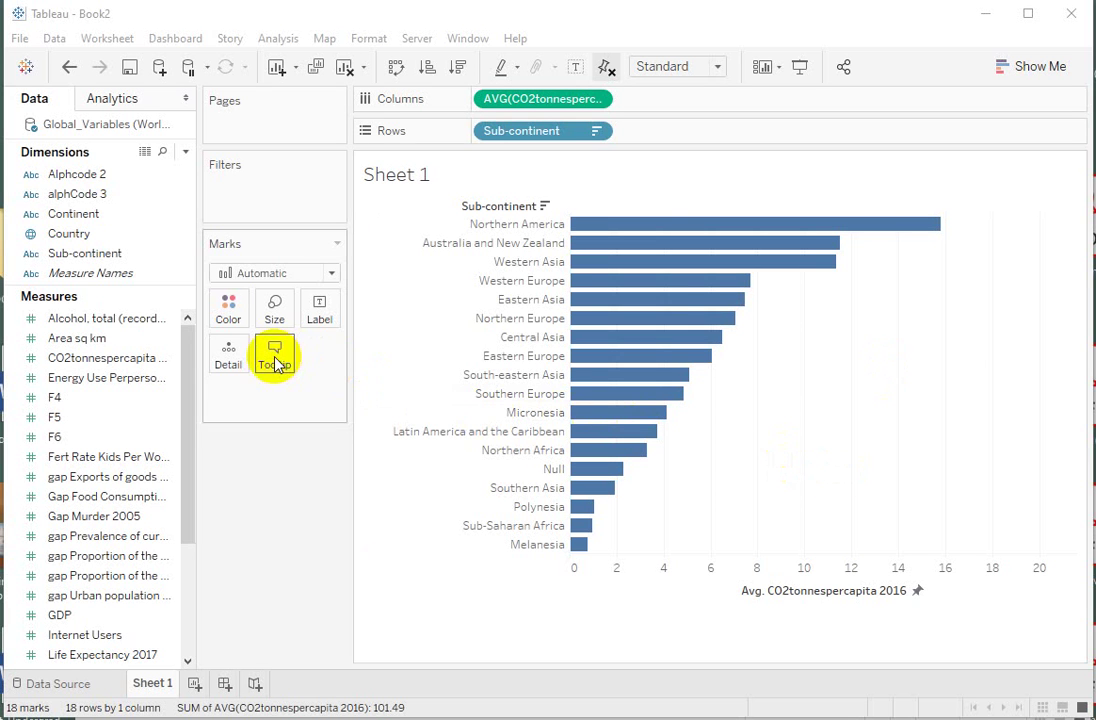
- Exclude the Null sub-continent bar from the chart, leaving 17 sorted bars
mouse_move(602, 274)
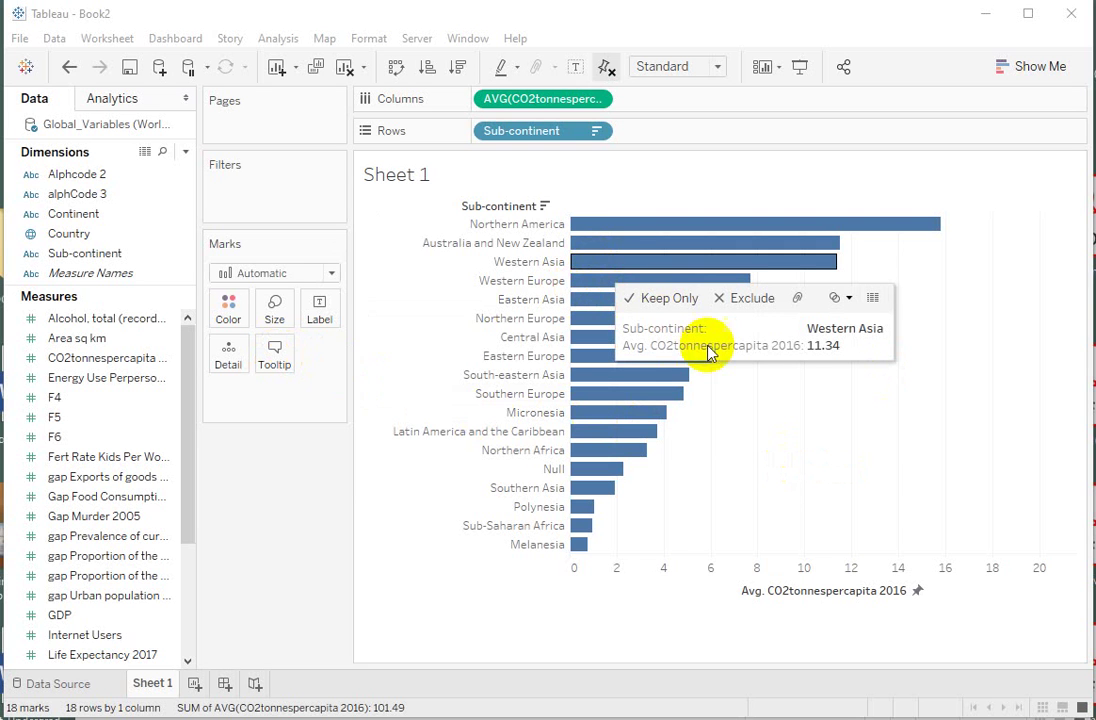
mouse_move(673, 338)
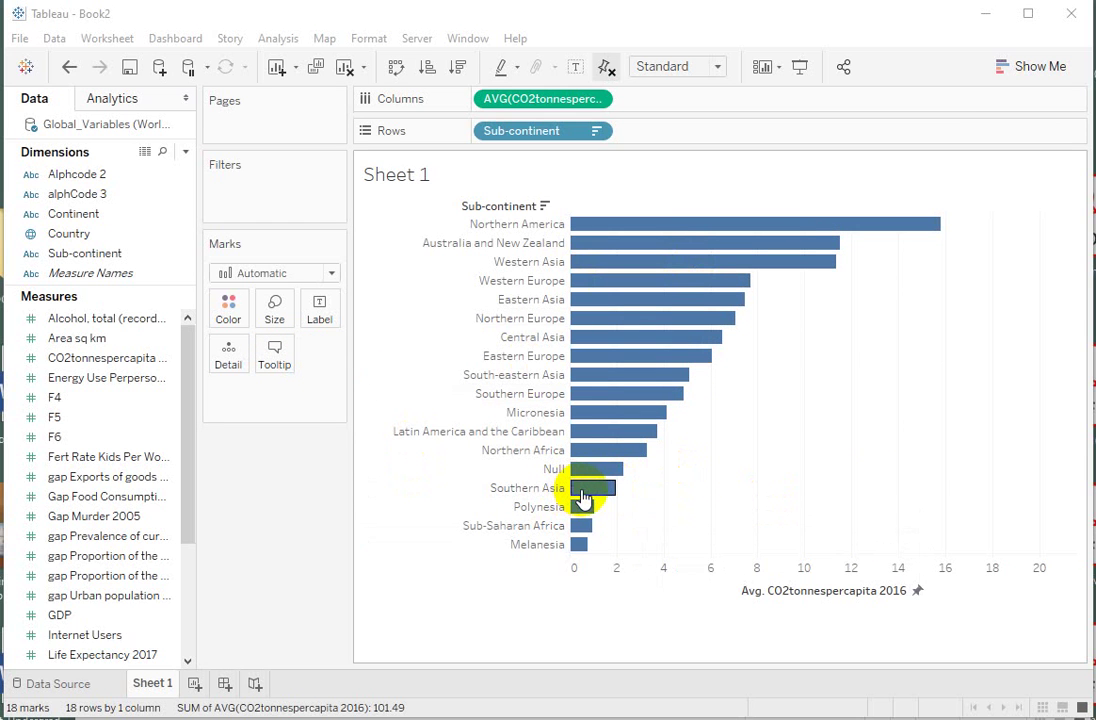
mouse_move(583, 497)
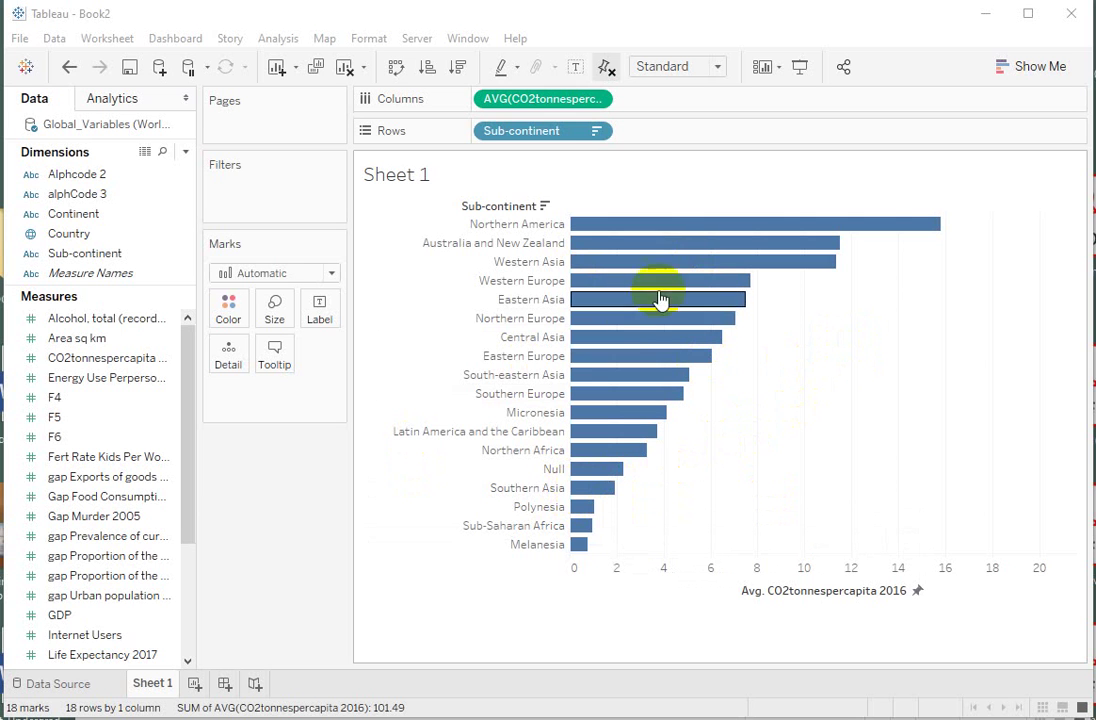
mouse_move(578, 472)
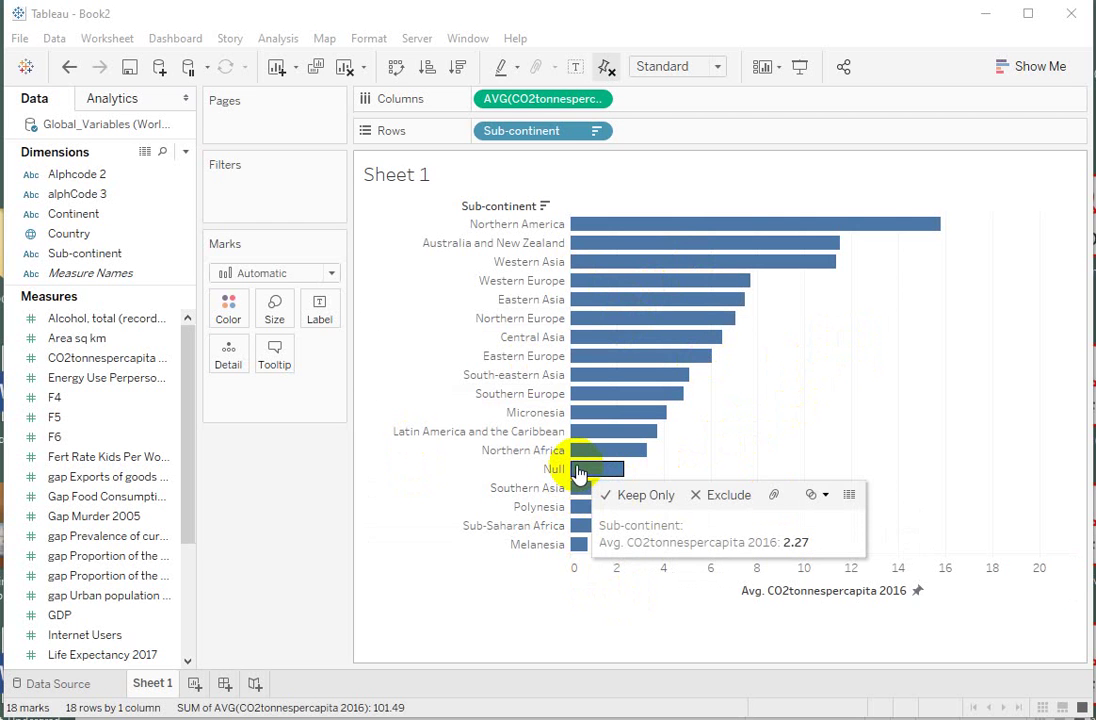
left_click(724, 503)
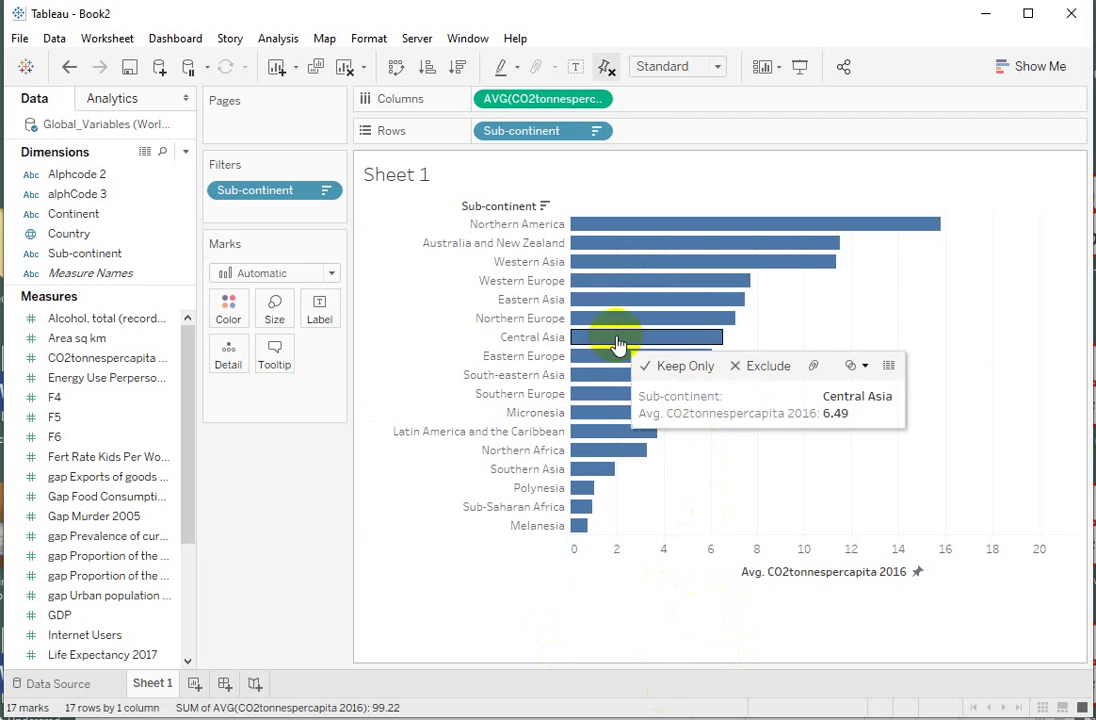
- Group Southern, South-eastern, Central, Eastern and Western Asia into one coloured group
left_click(589, 474)
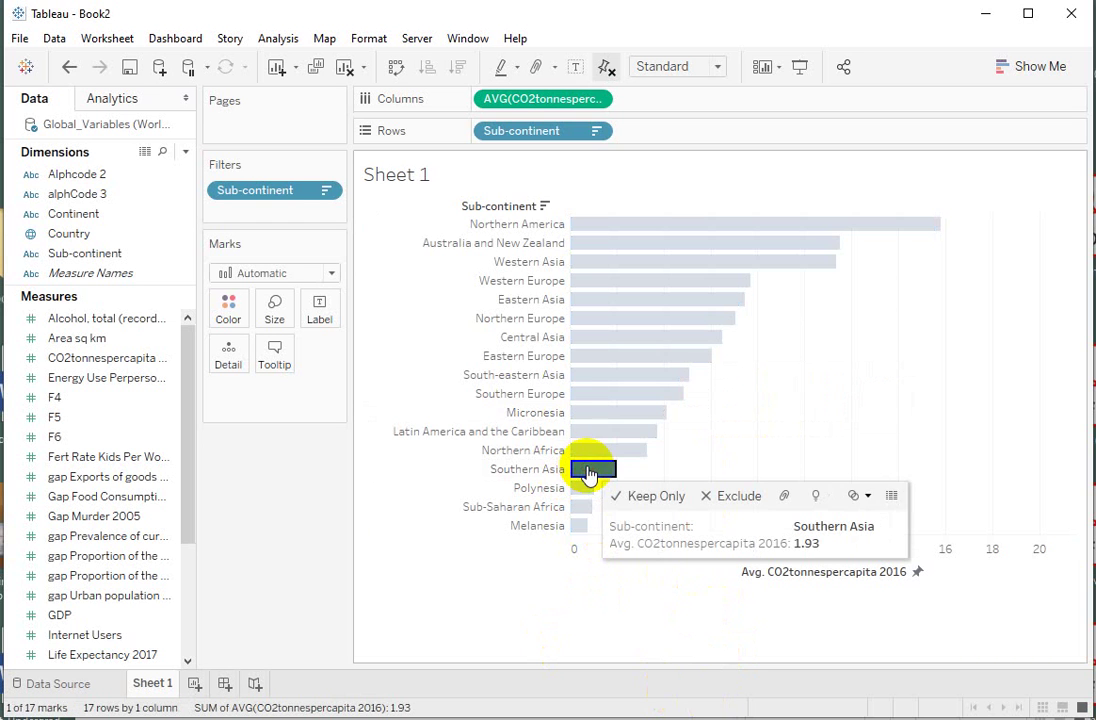
left_click(589, 387, "ctrl")
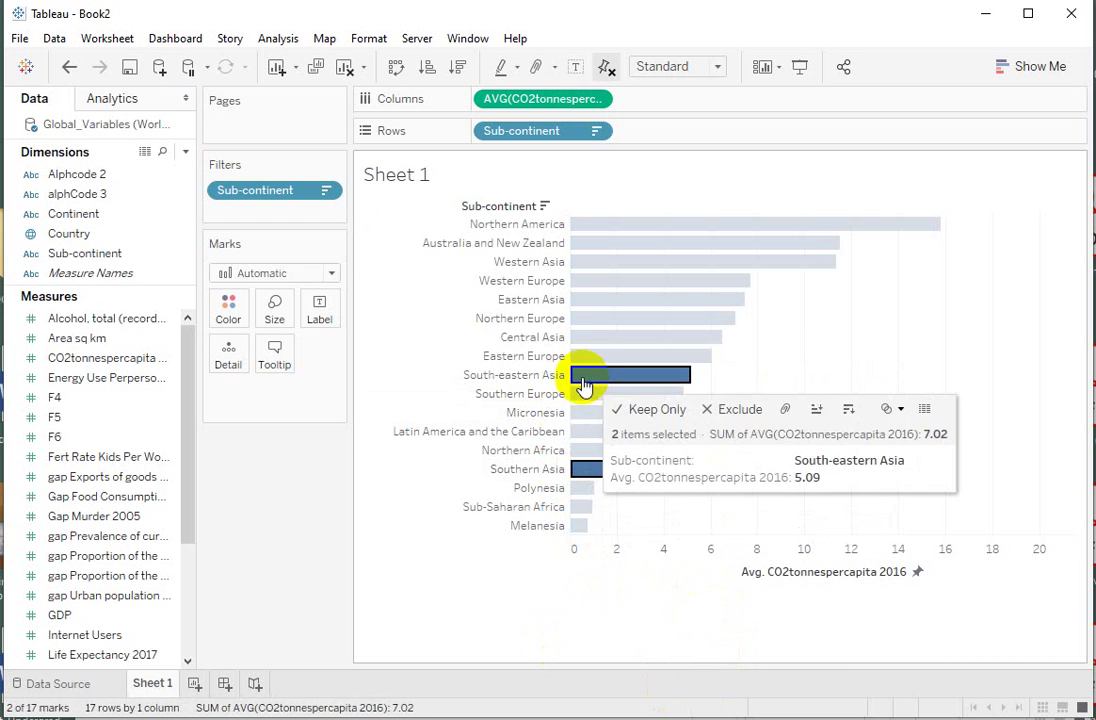
left_click(580, 338, "ctrl")
left_click(578, 300, "ctrl")
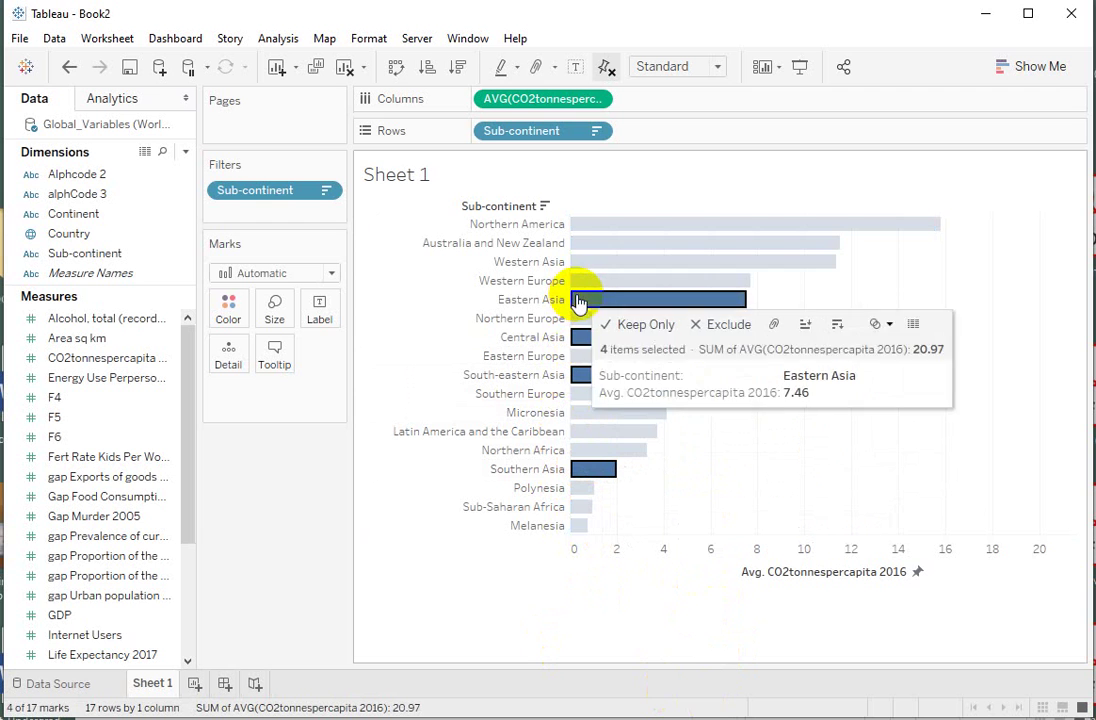
left_click(589, 264, "ctrl")
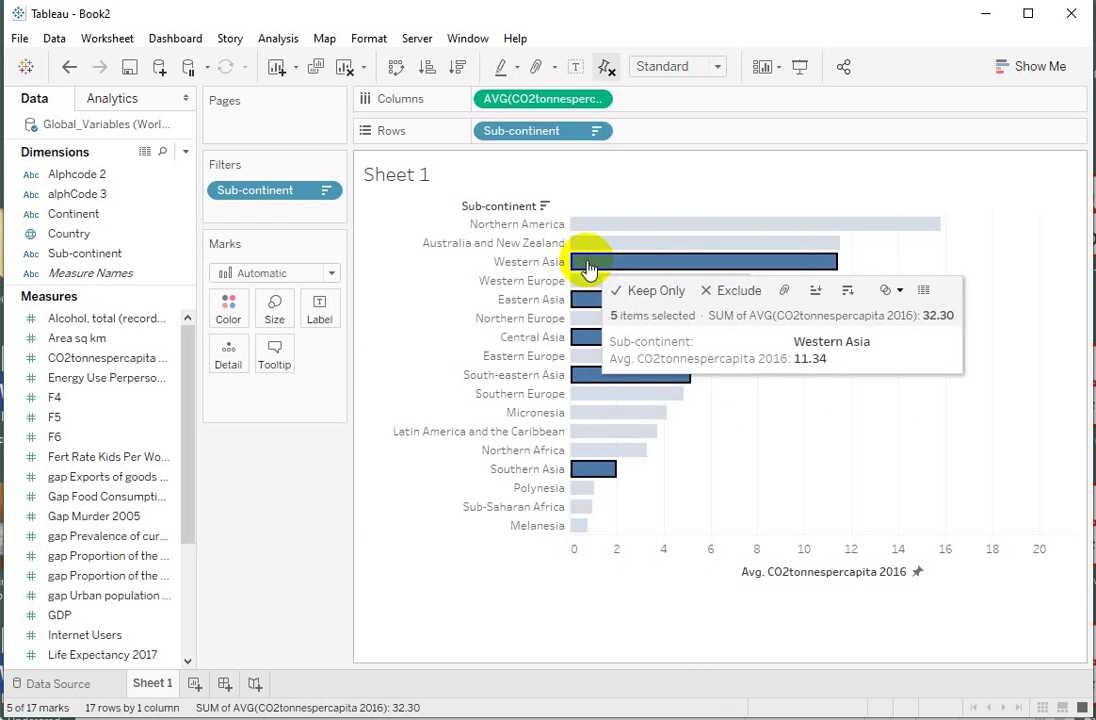
left_click(785, 293)
left_click(600, 635)
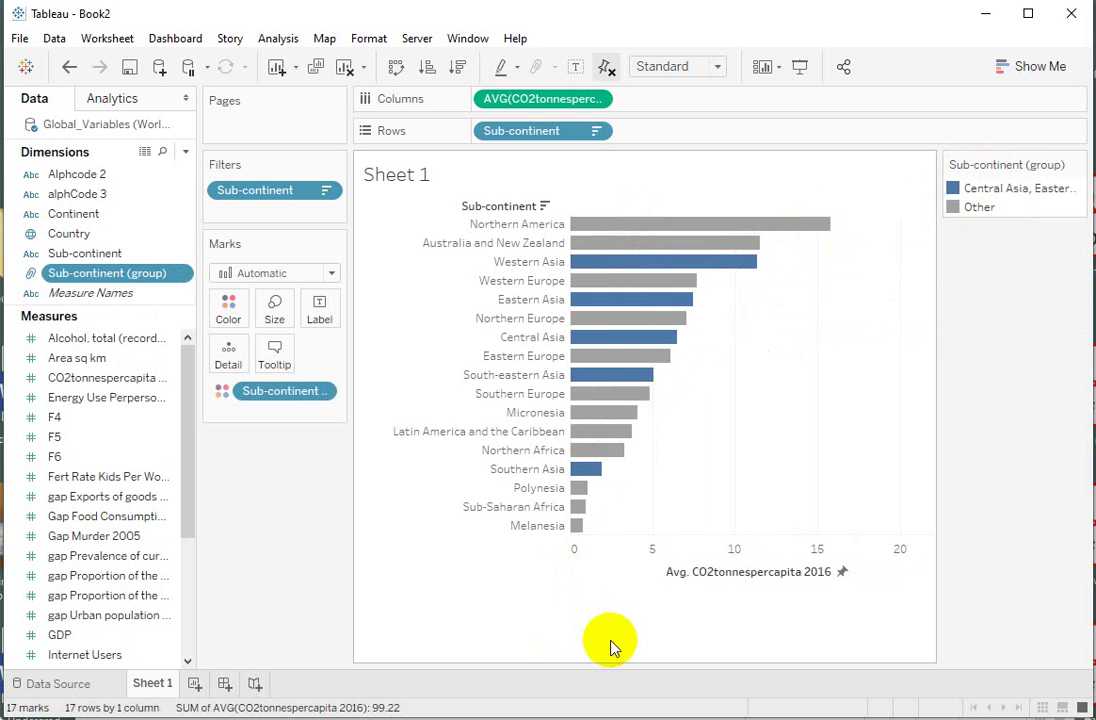
- Sort the five Asian sub-continent bars descending as one block
left_click(665, 264)
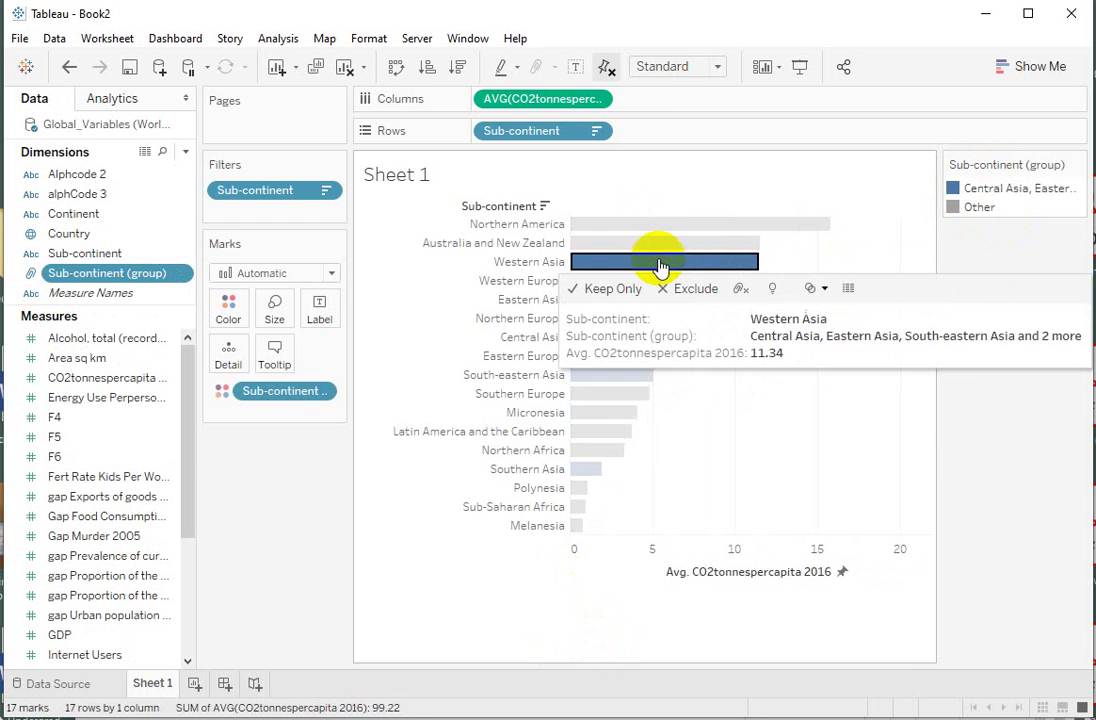
left_click(588, 472, "ctrl")
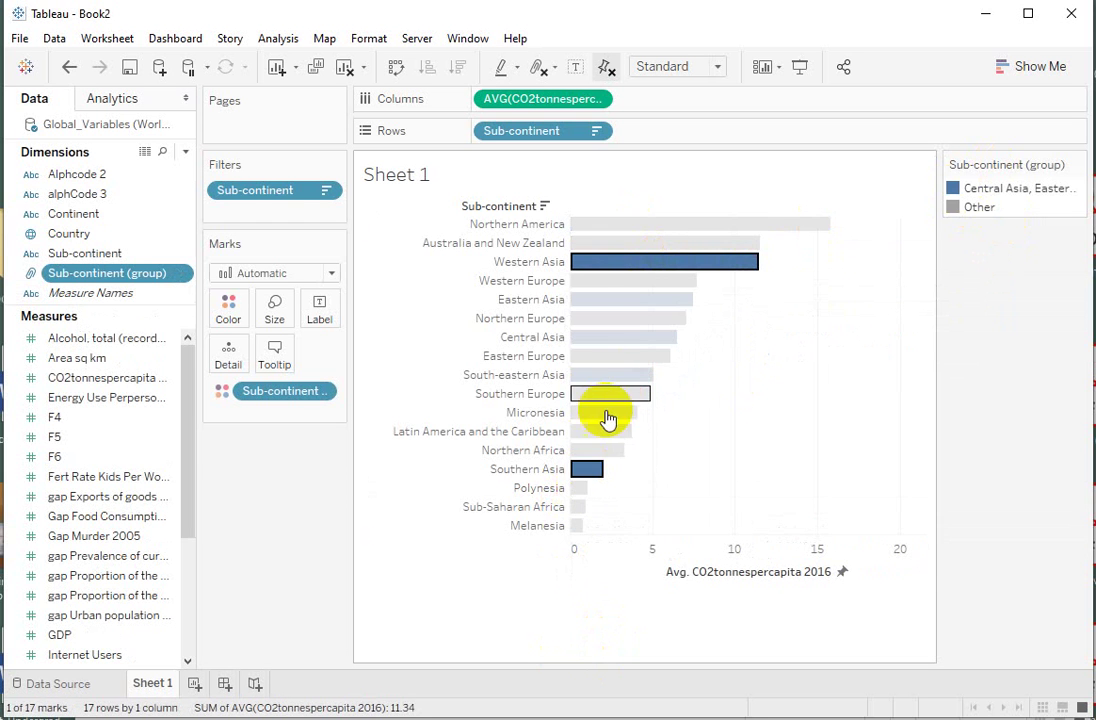
left_click(614, 377, "ctrl")
left_click(620, 340, "ctrl")
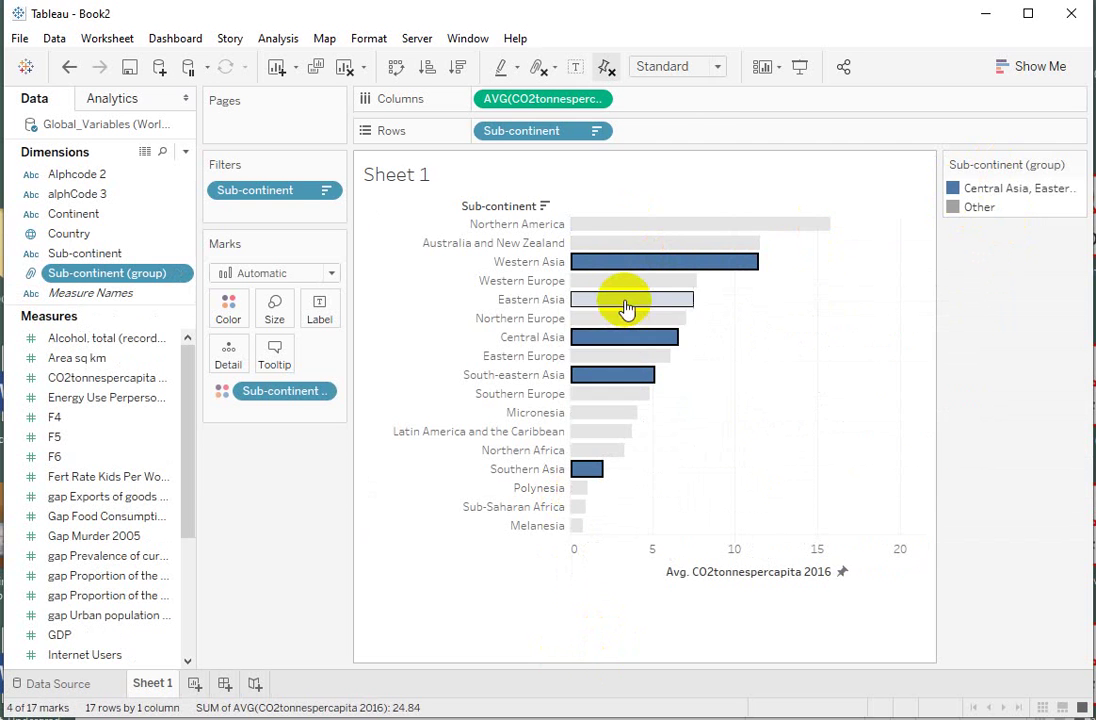
left_click(627, 299, "ctrl")
left_click(804, 330)
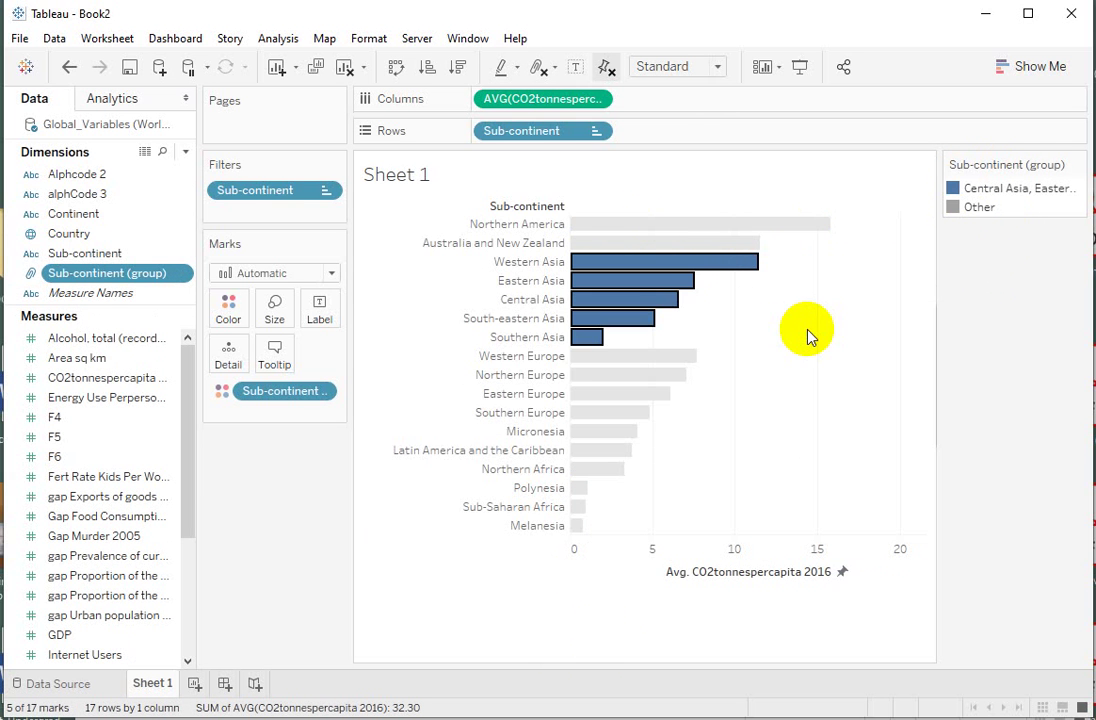
- Sort the twelve non-Asian bars, Northern America through Melanesia, descending above the Asian block
left_click(722, 224)
left_click(724, 243, "ctrl")
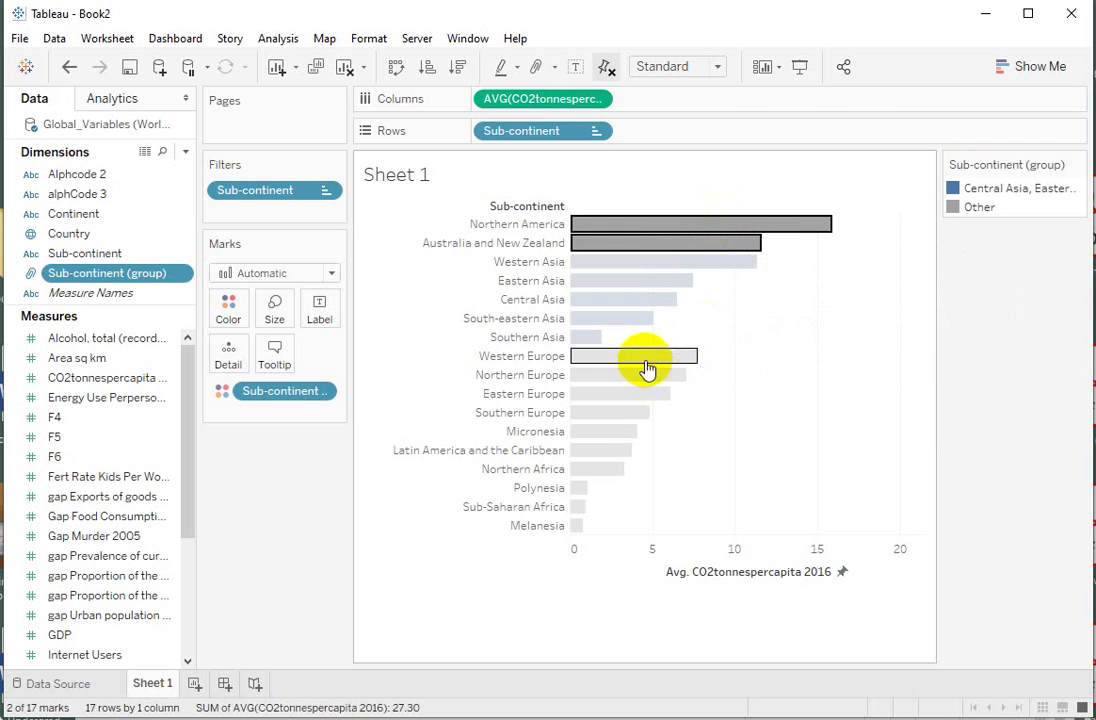
left_click_drag(643, 360, 578, 540)
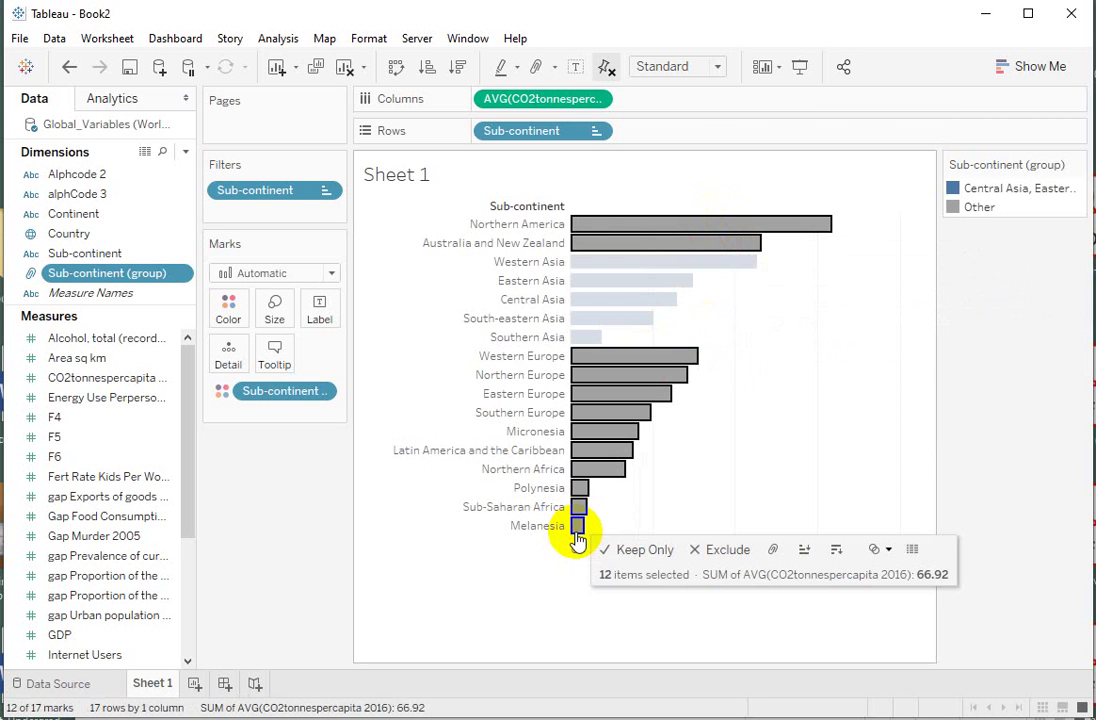
left_click(836, 549)
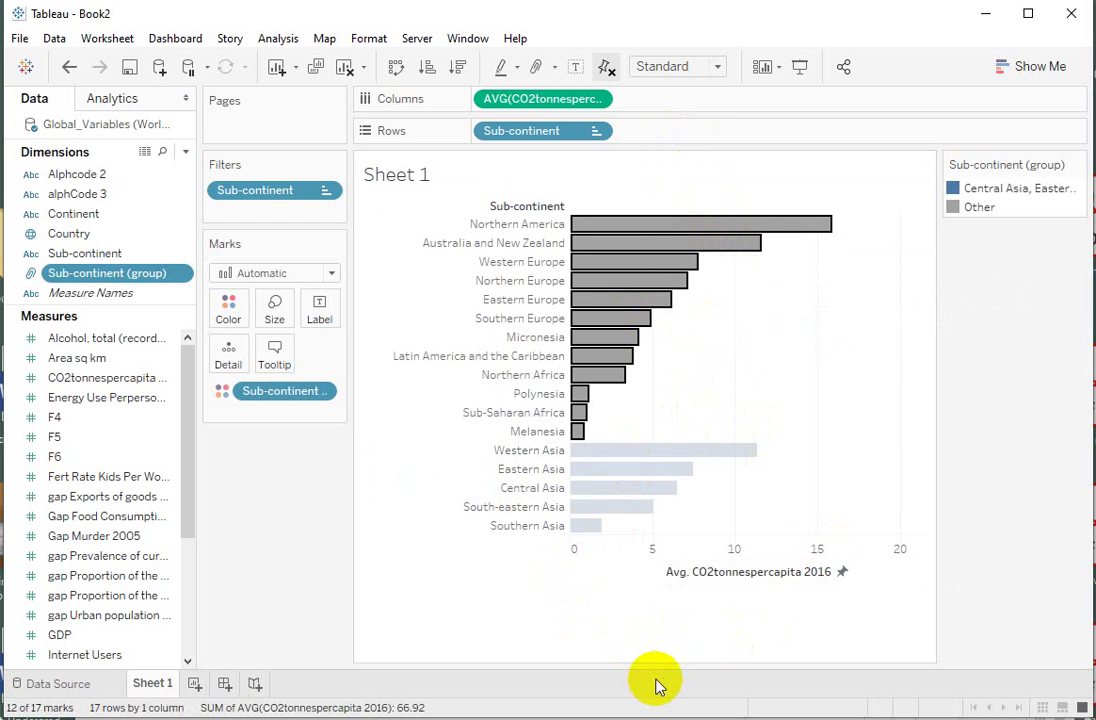
left_click(612, 631)
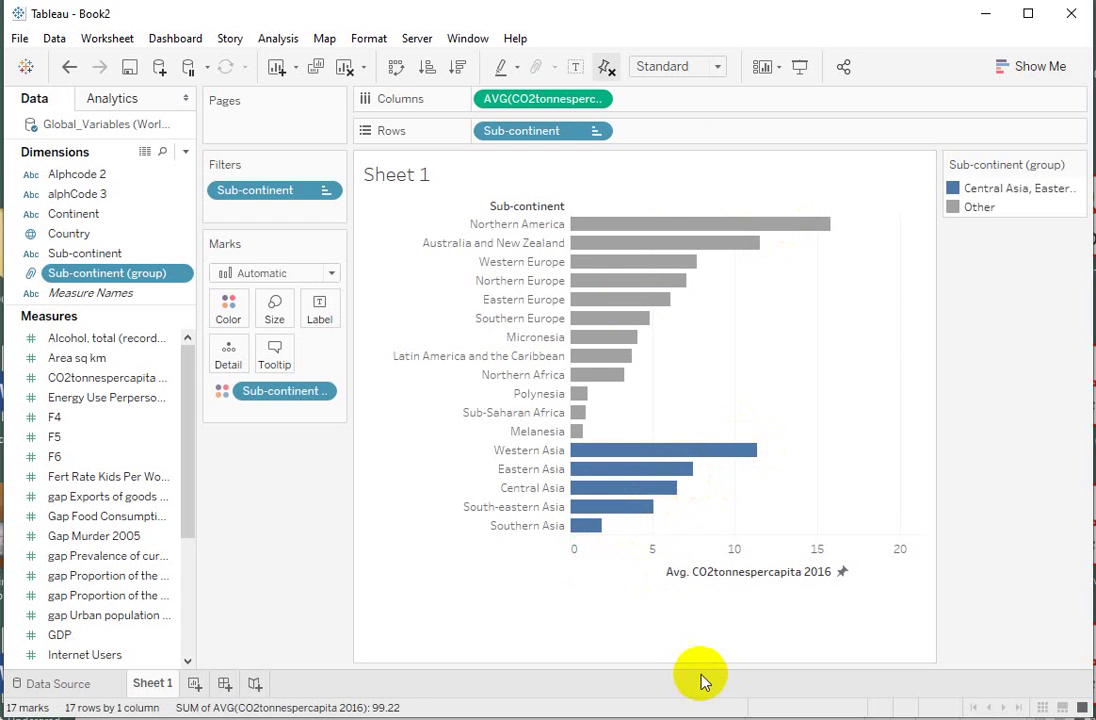
mouse_move(605, 288)
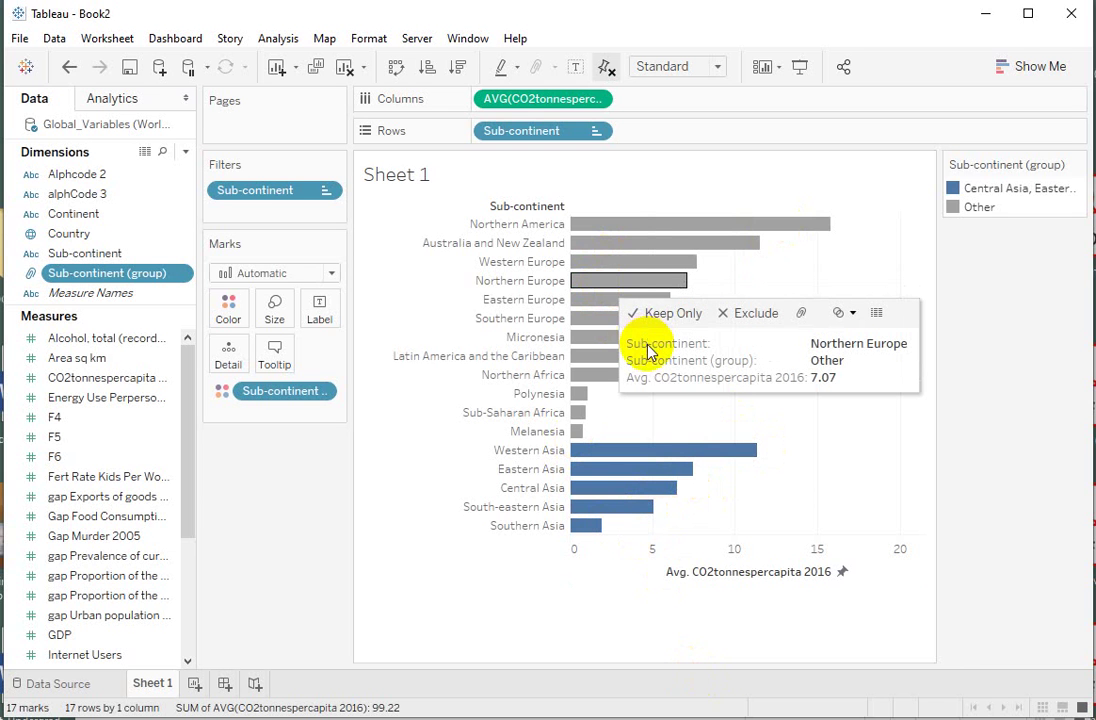
mouse_move(600, 323)
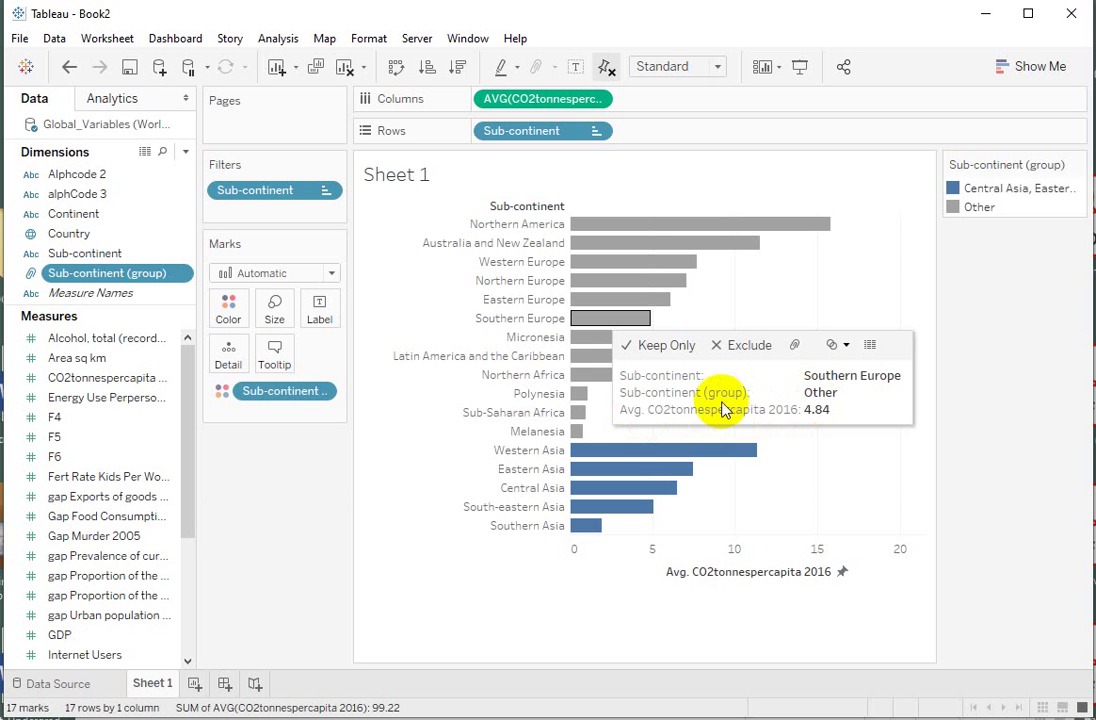
- Delete the sub-continent lines at the top of the bars' tooltip text
left_click(270, 357)
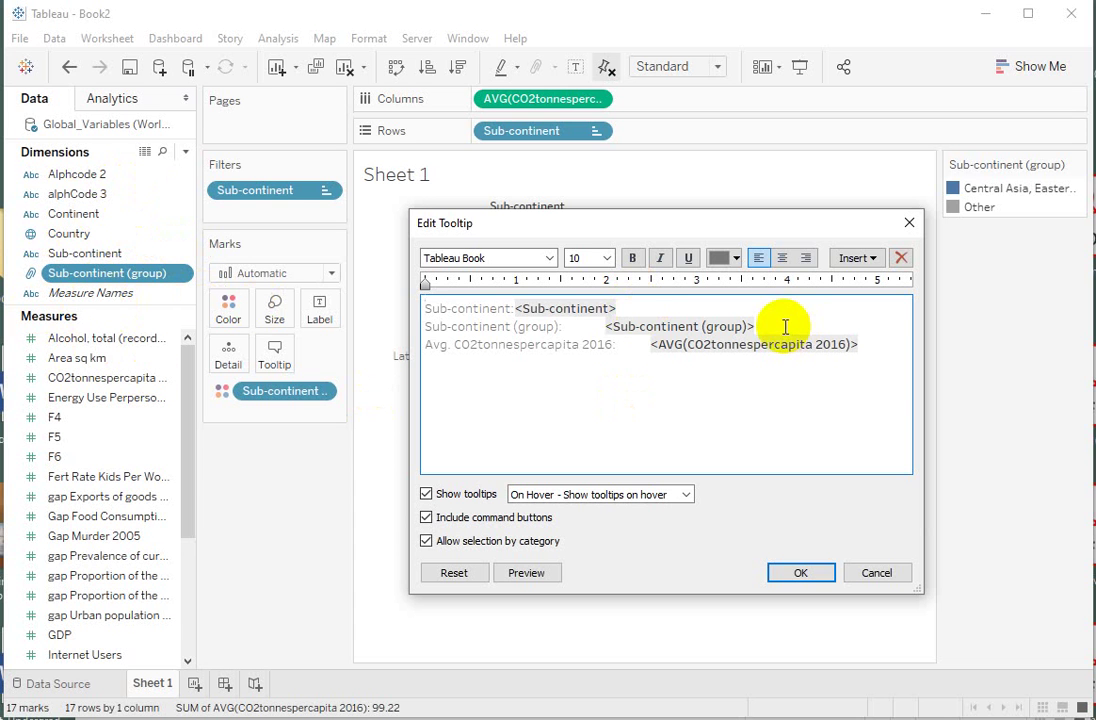
left_click_drag(778, 324, 433, 310)
key("Delete")
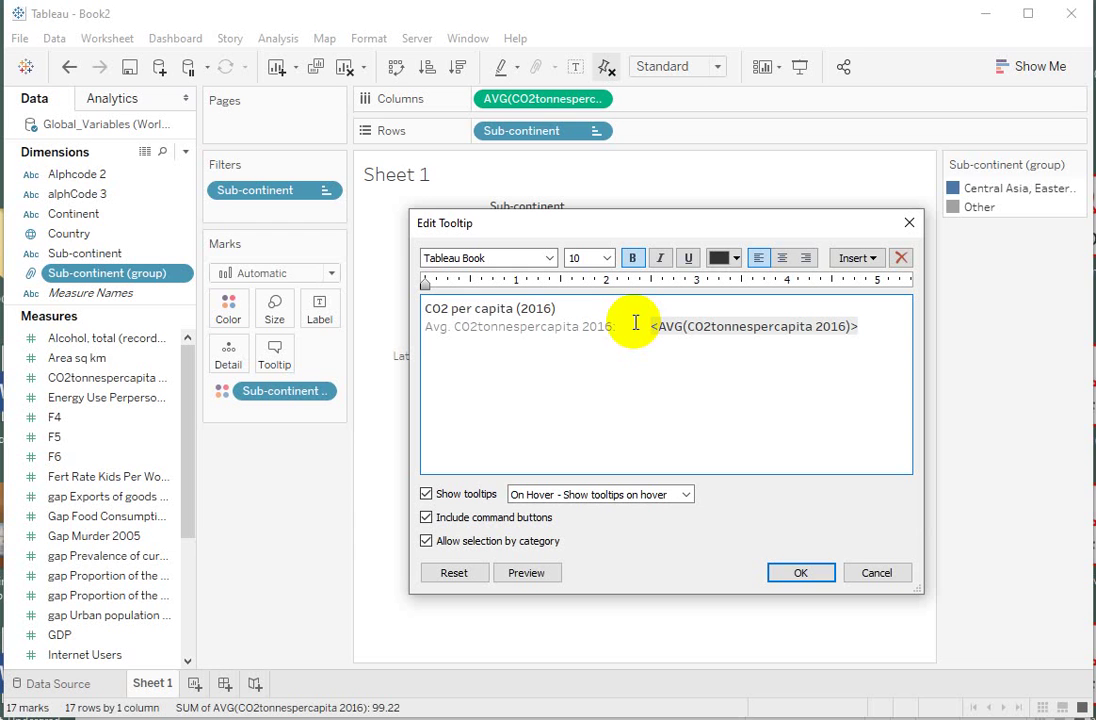
- Remove the 'Avg. CO2tonnespercapita 2016:' label from the tooltip's average value line
left_click_drag(651, 326, 428, 327)
key("BackSpace")
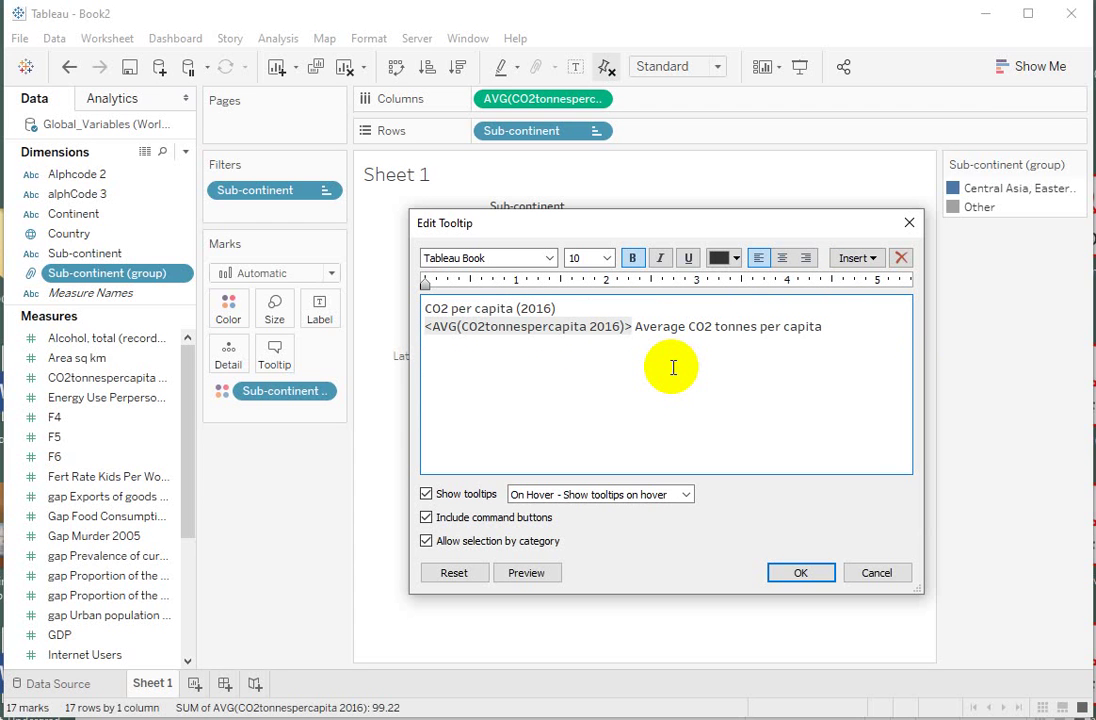
left_click(852, 258)
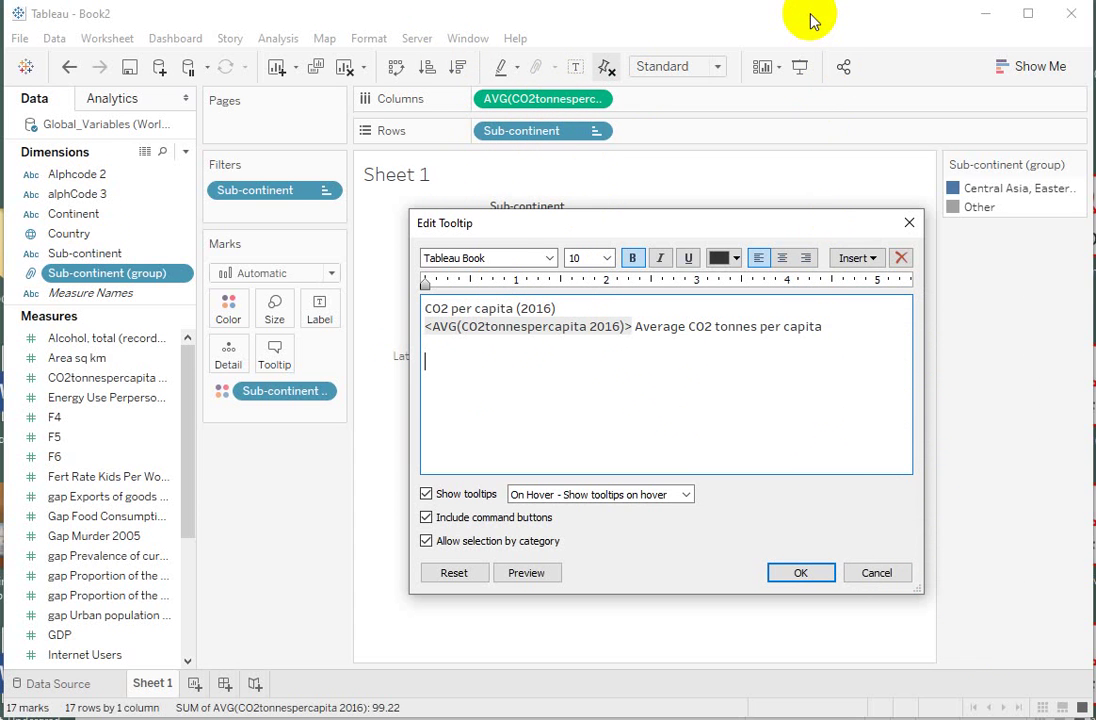
- Close the tooltip editor and add Continent to Rows with its header hidden
left_click(909, 222)
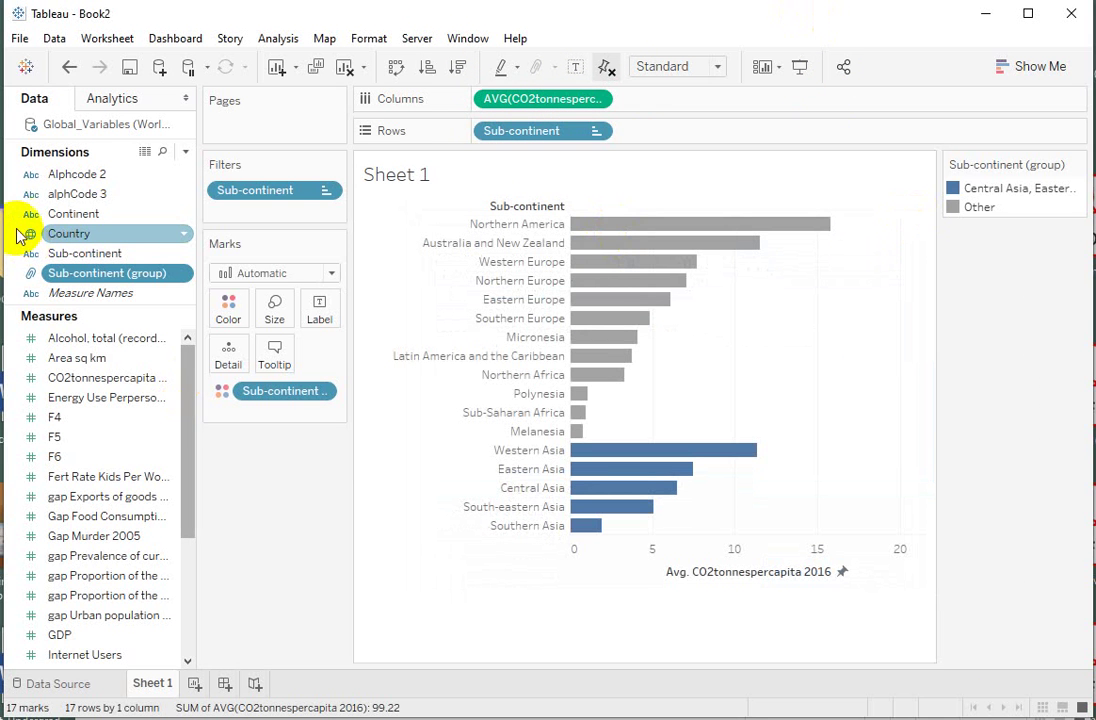
left_click_drag(42, 233, 690, 128)
left_click(737, 131)
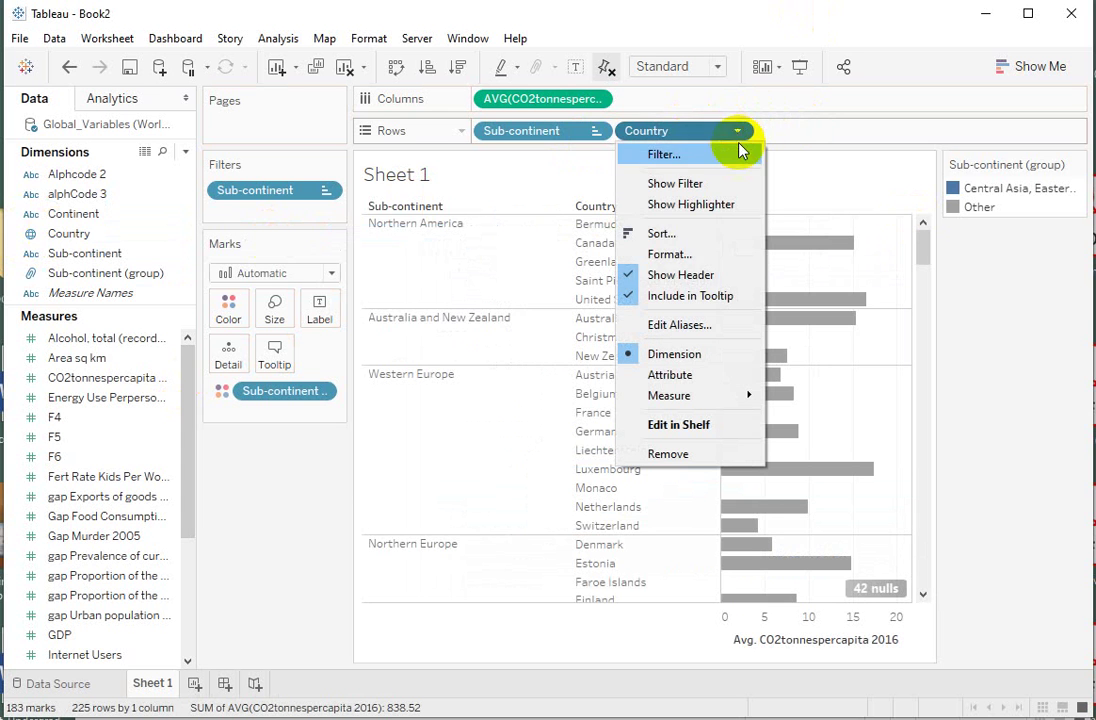
left_click(711, 279)
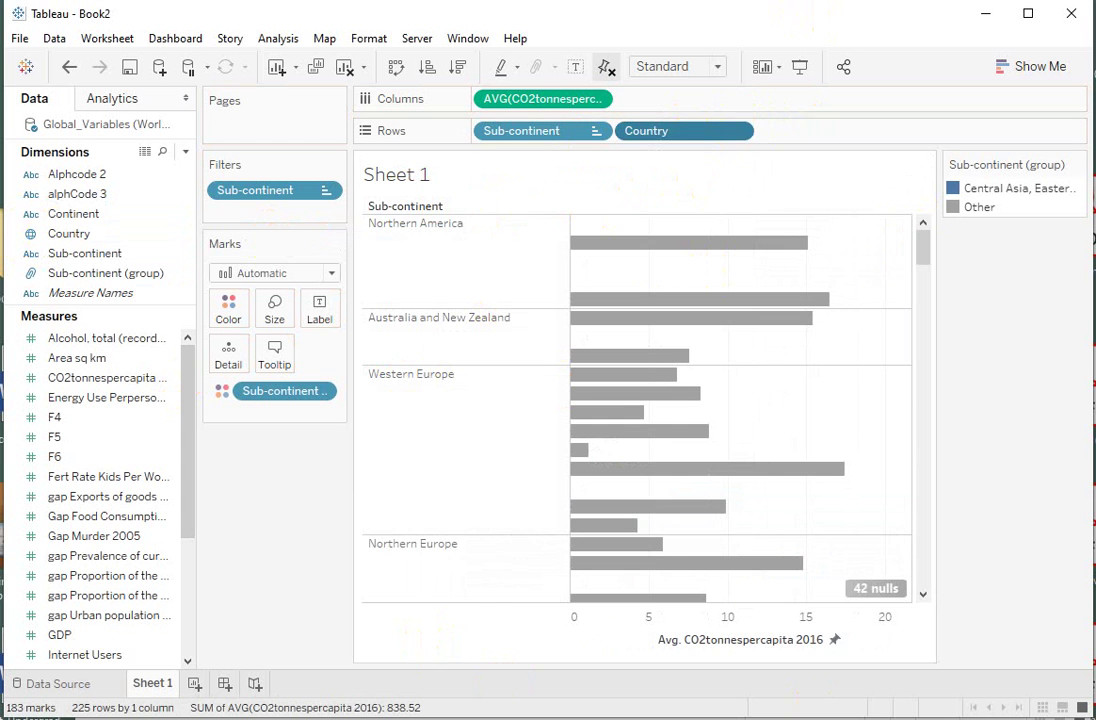
mouse_move(646, 131)
left_mouse_down()
mouse_move(110, 235)
mouse_move(590, 190)
mouse_move(680, 142)
mouse_move(656, 135)
left_mouse_up()
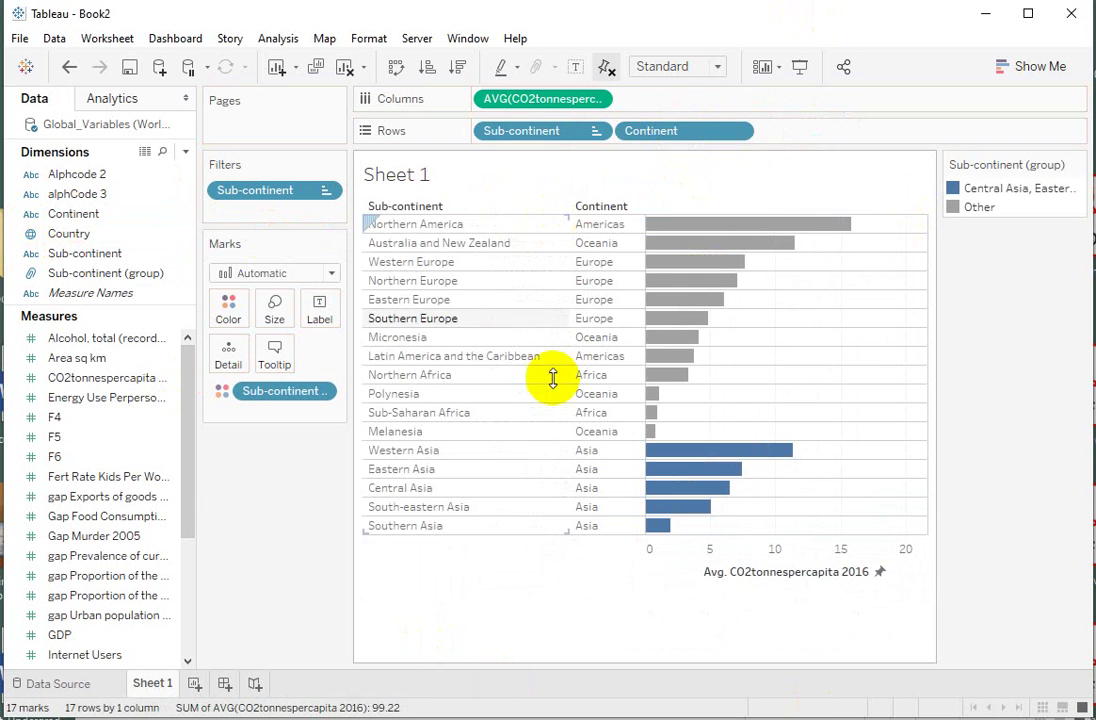
left_click(737, 131)
left_click(702, 275)
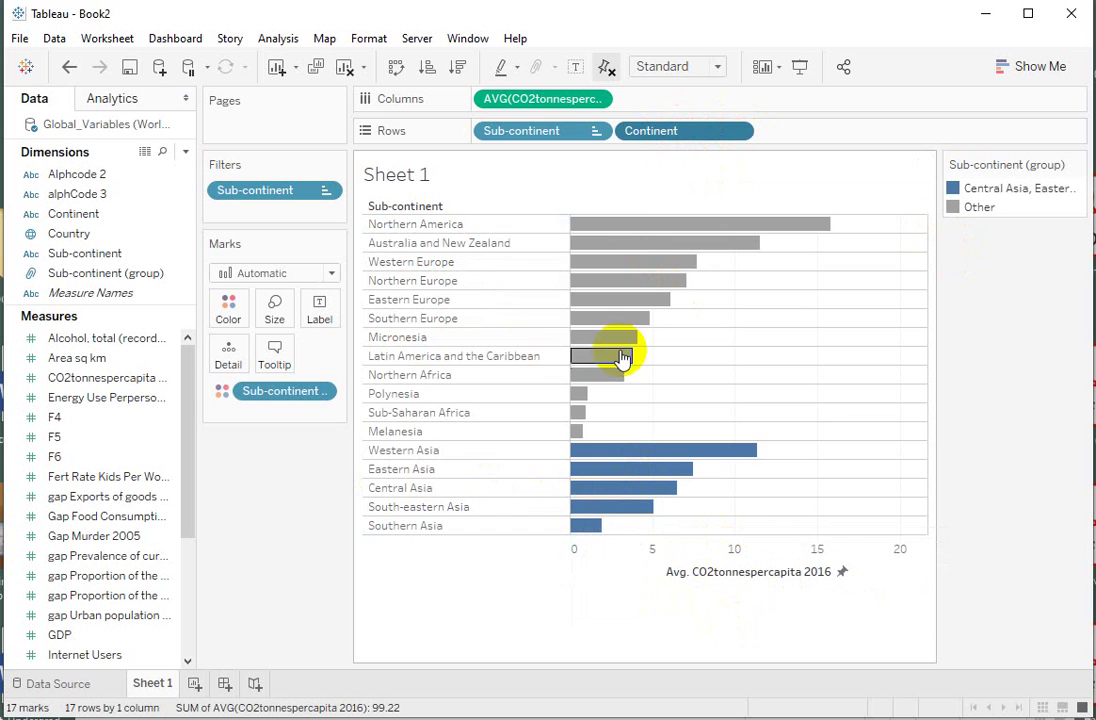
- Replace all the tooltip text with the title 'CO2 per capita (2016)'
left_click(276, 360)
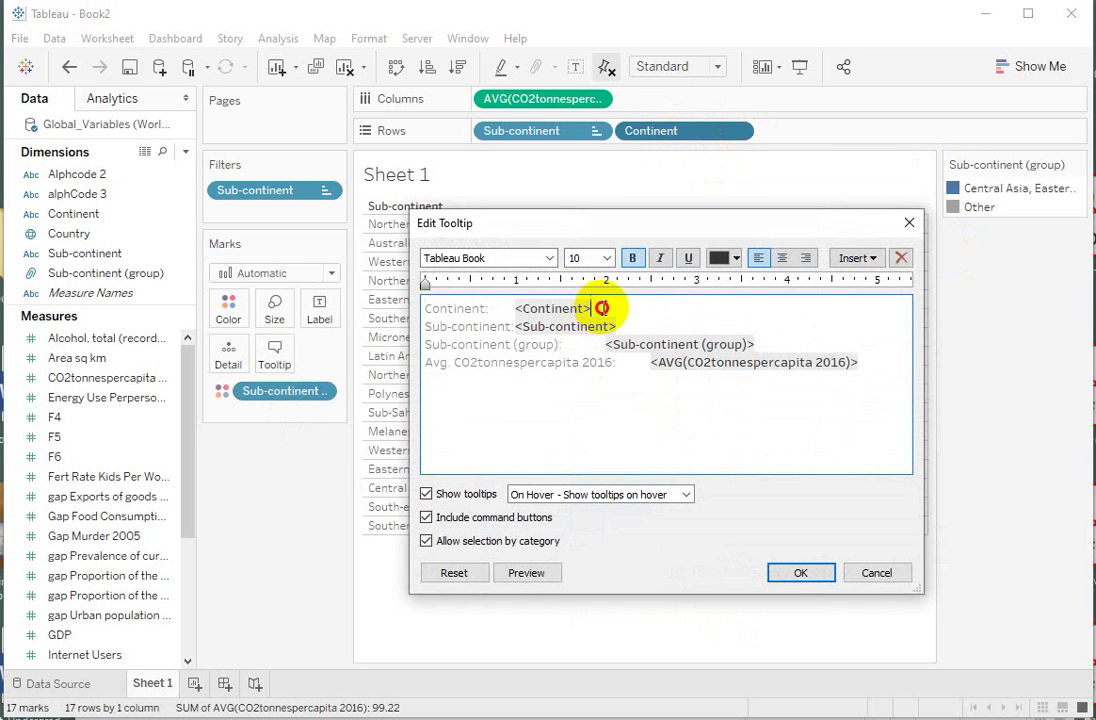
left_click_drag(601, 308, 399, 309)
left_click(692, 311)
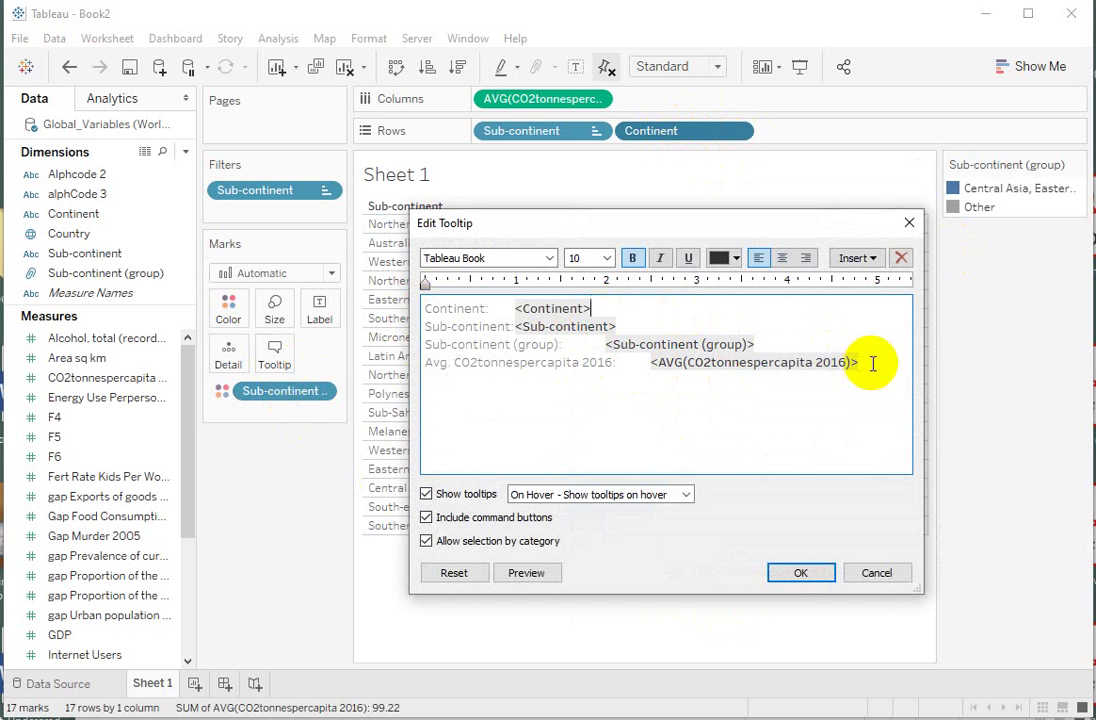
left_click_drag(872, 363, 367, 301)
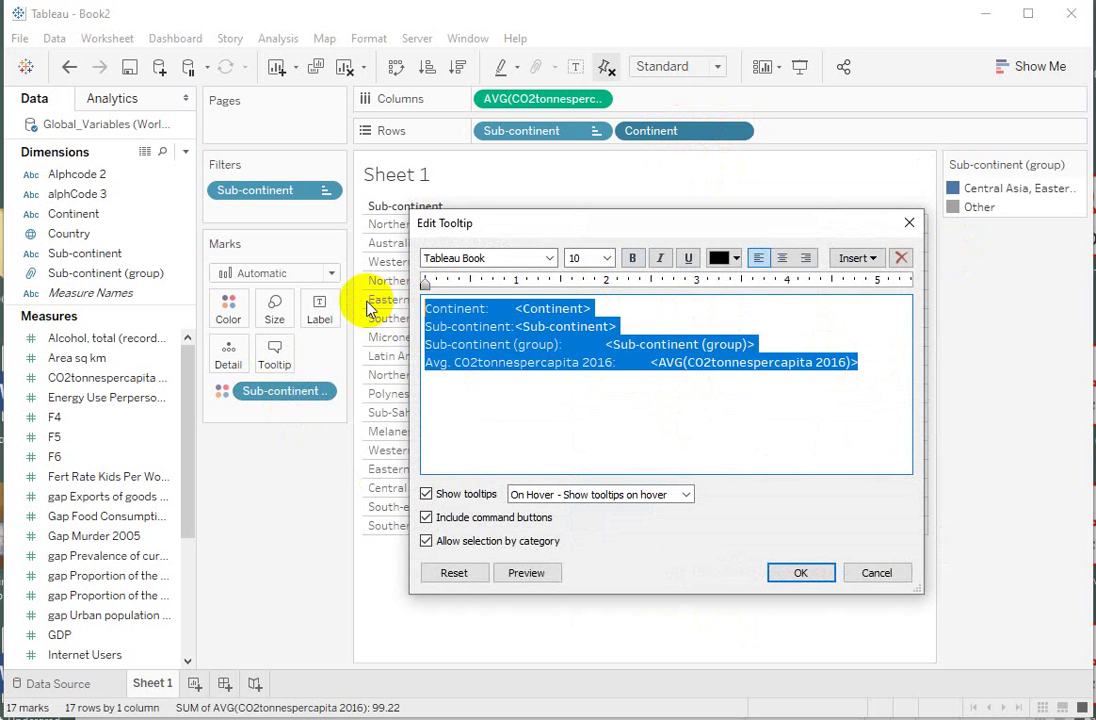
type("CO2 per capita (2016")
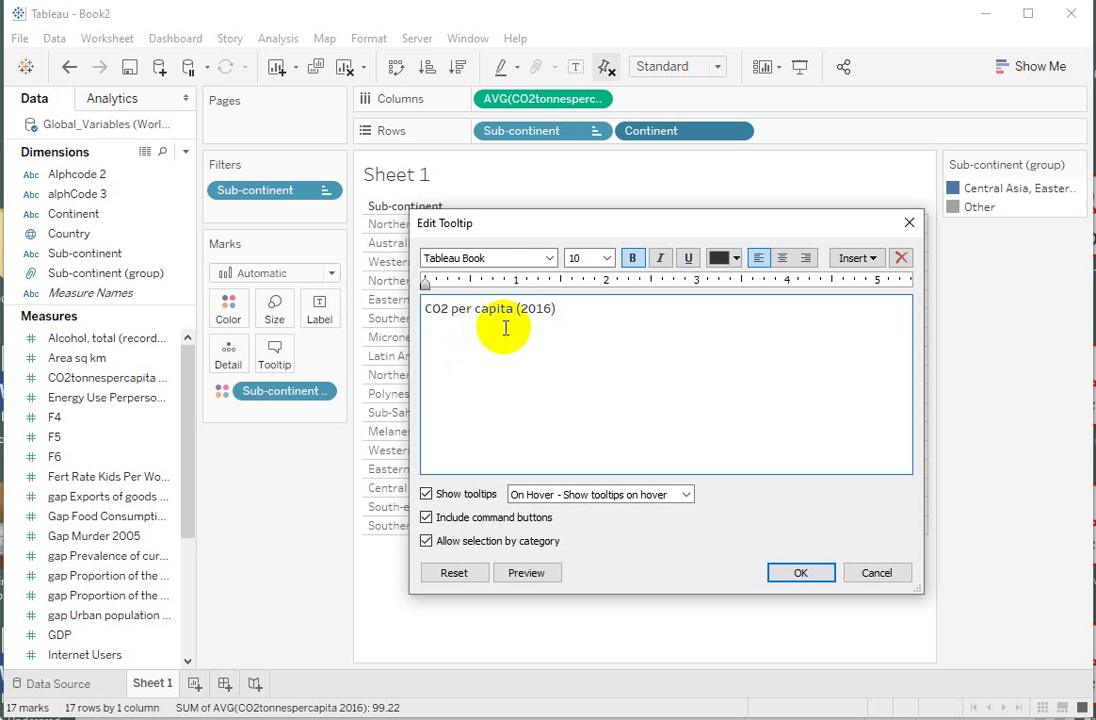
right_click(567, 318)
left_click(567, 306)
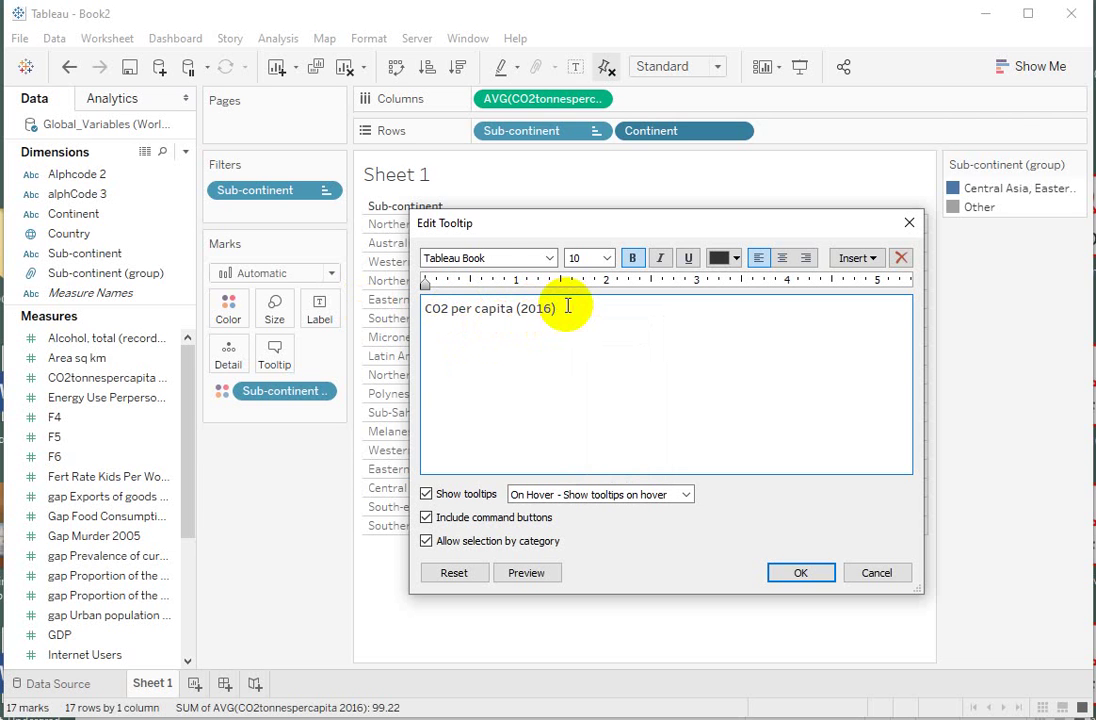
- Insert the AVG(CO2tonnespercapita 2016) and Continent fields beneath the tooltip title
left_click(857, 258)
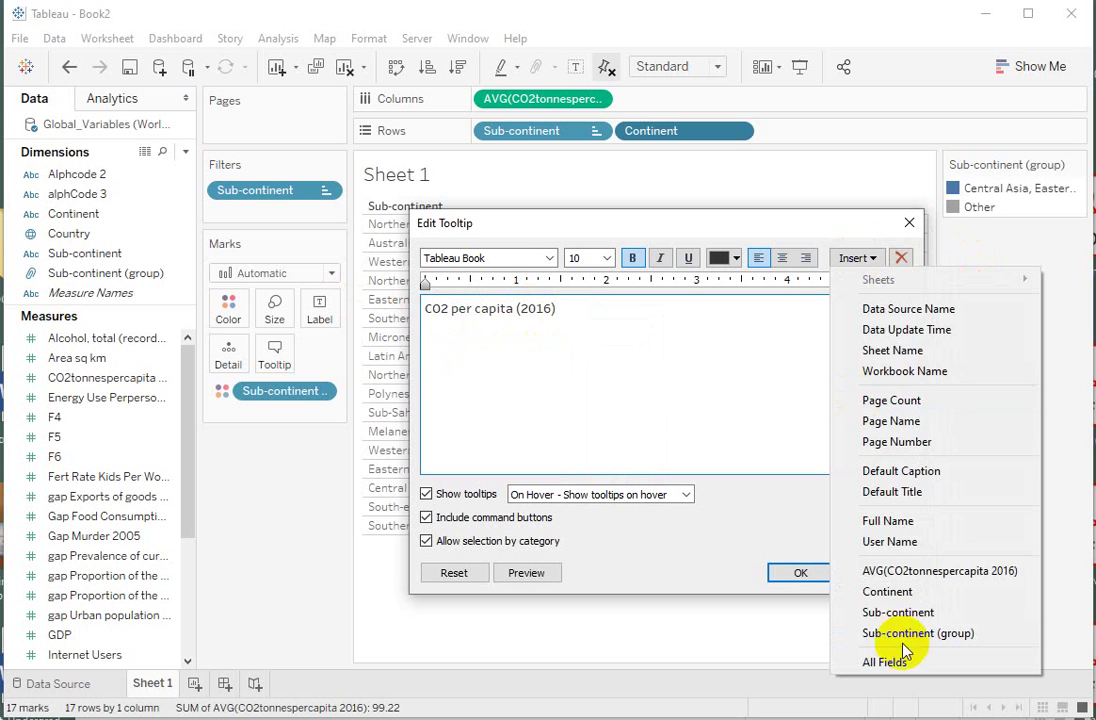
left_click(898, 575)
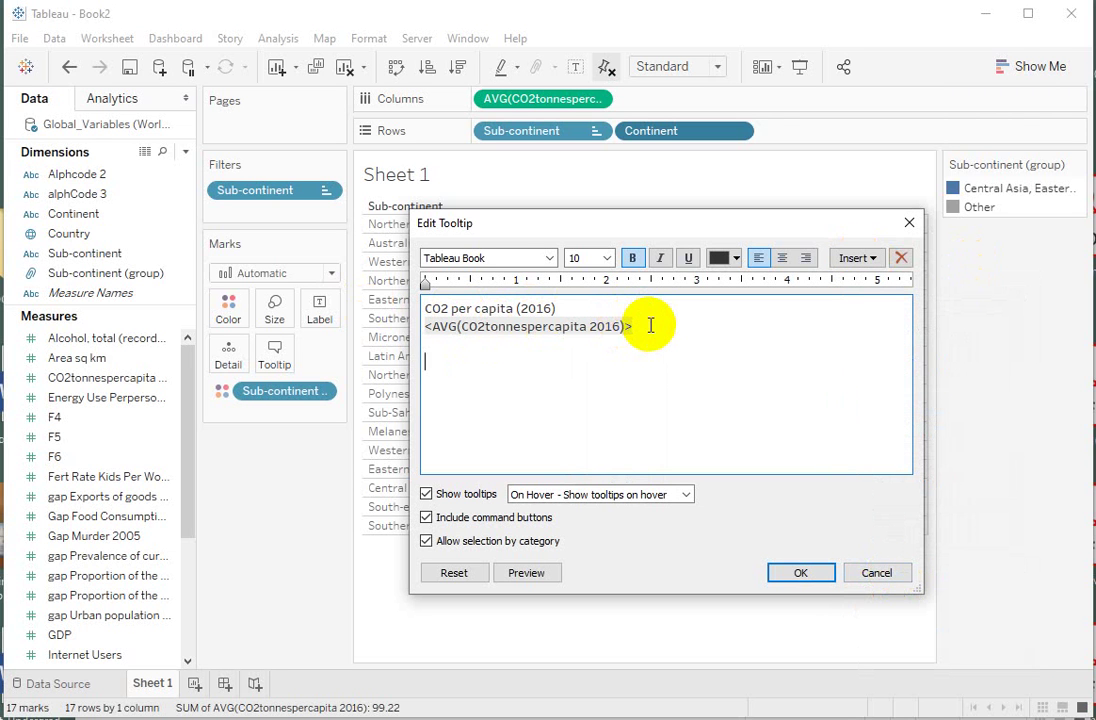
left_click(862, 259)
left_click(886, 592)
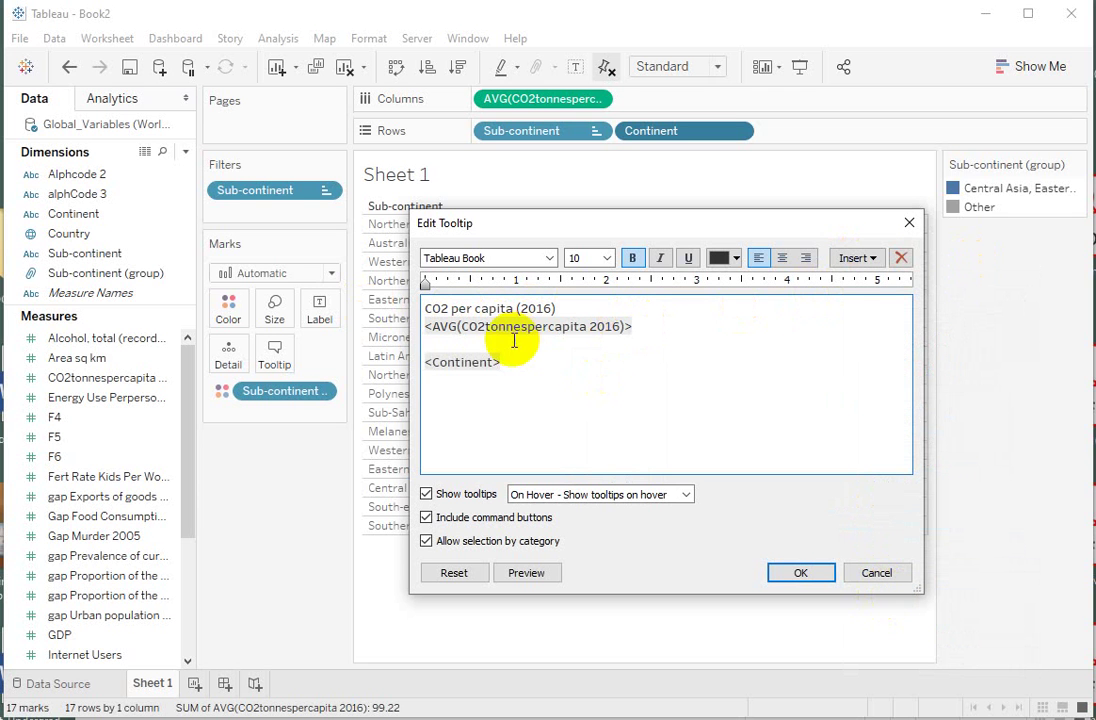
- Format all tooltip lines centred at font size 12, with the title bold
left_click_drag(533, 367, 406, 306)
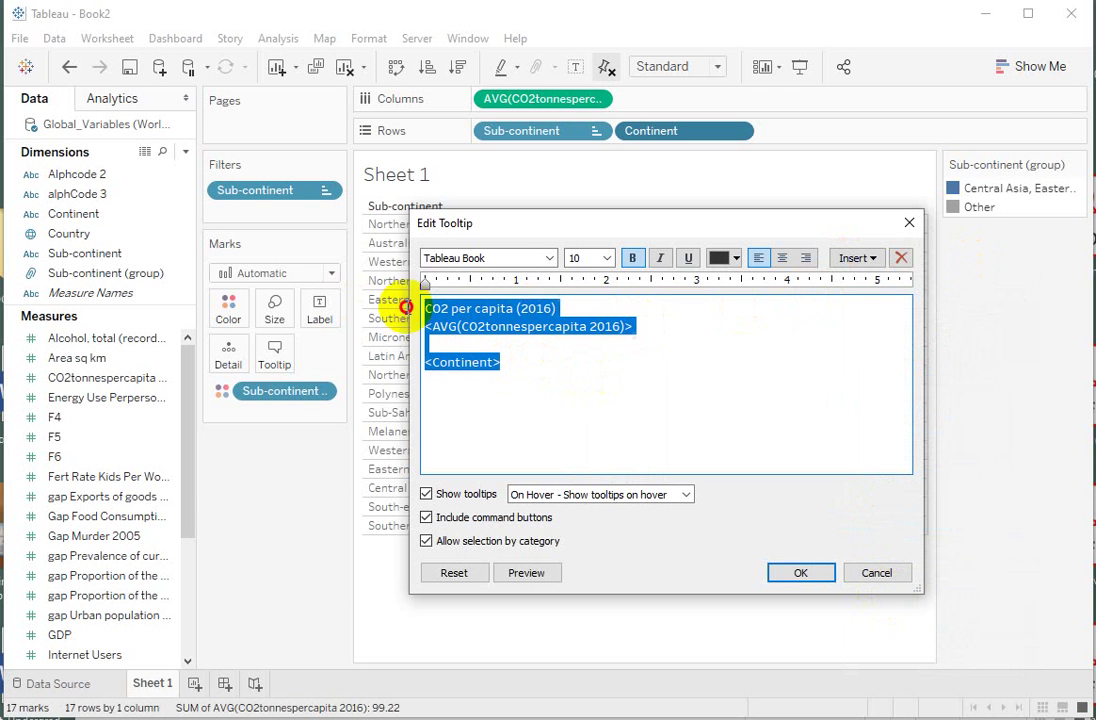
left_click(782, 258)
left_click(632, 258)
left_click(606, 258)
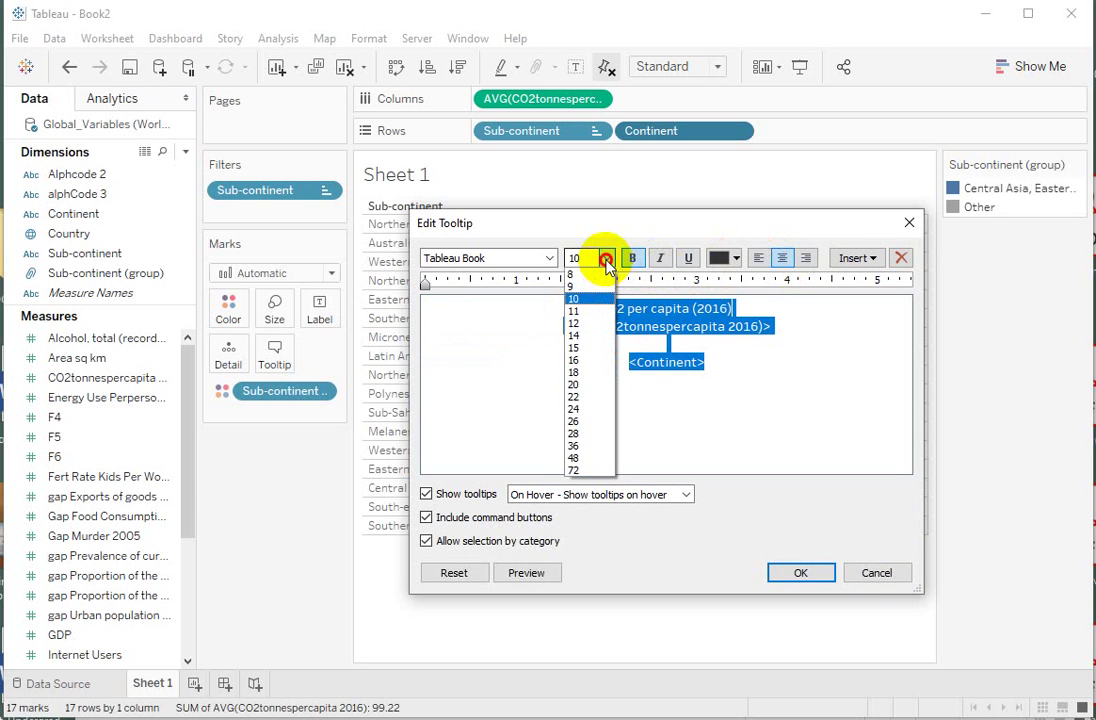
left_click(590, 323)
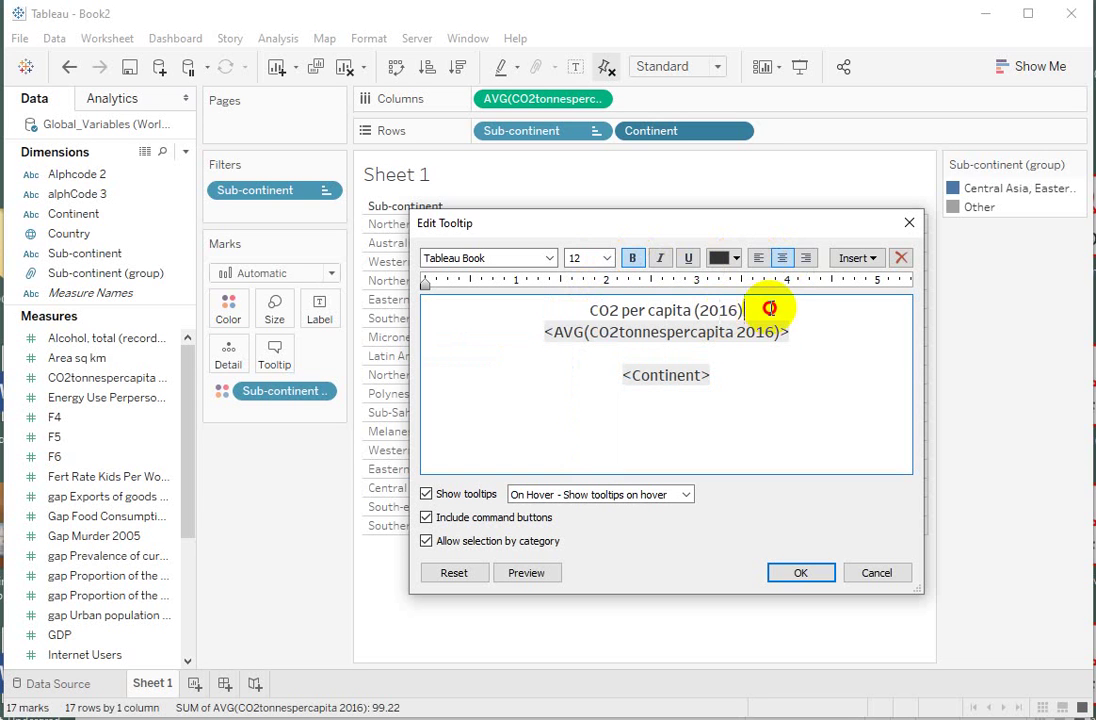
left_click_drag(773, 310, 568, 312)
left_click(634, 259)
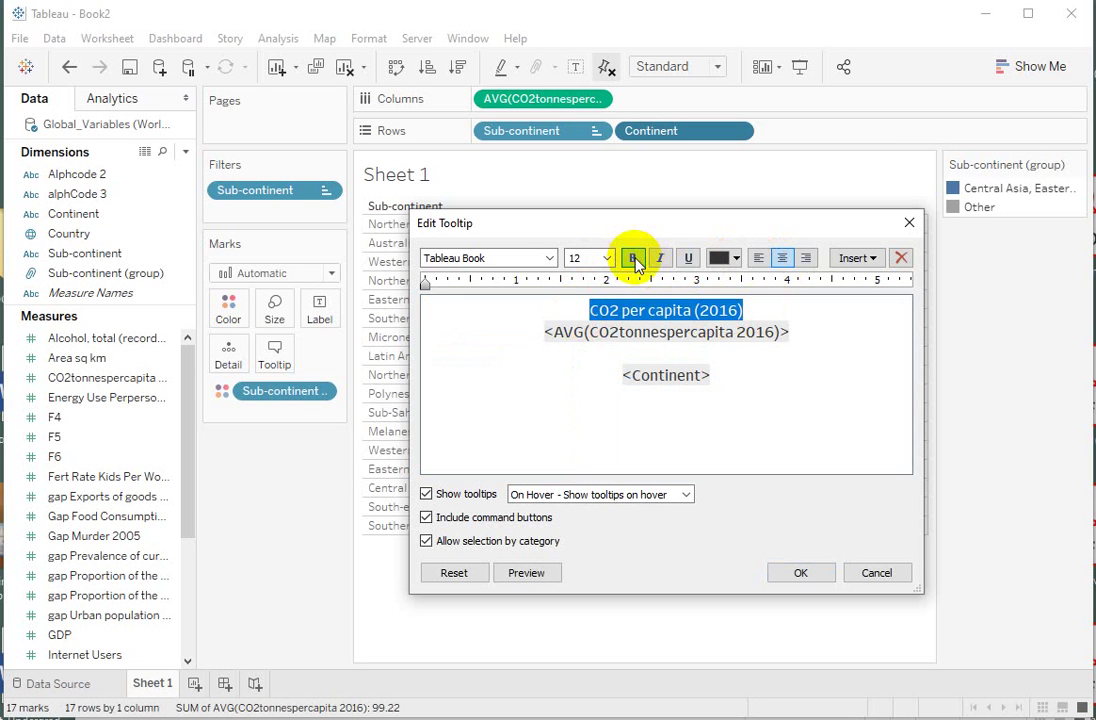
left_click(736, 458)
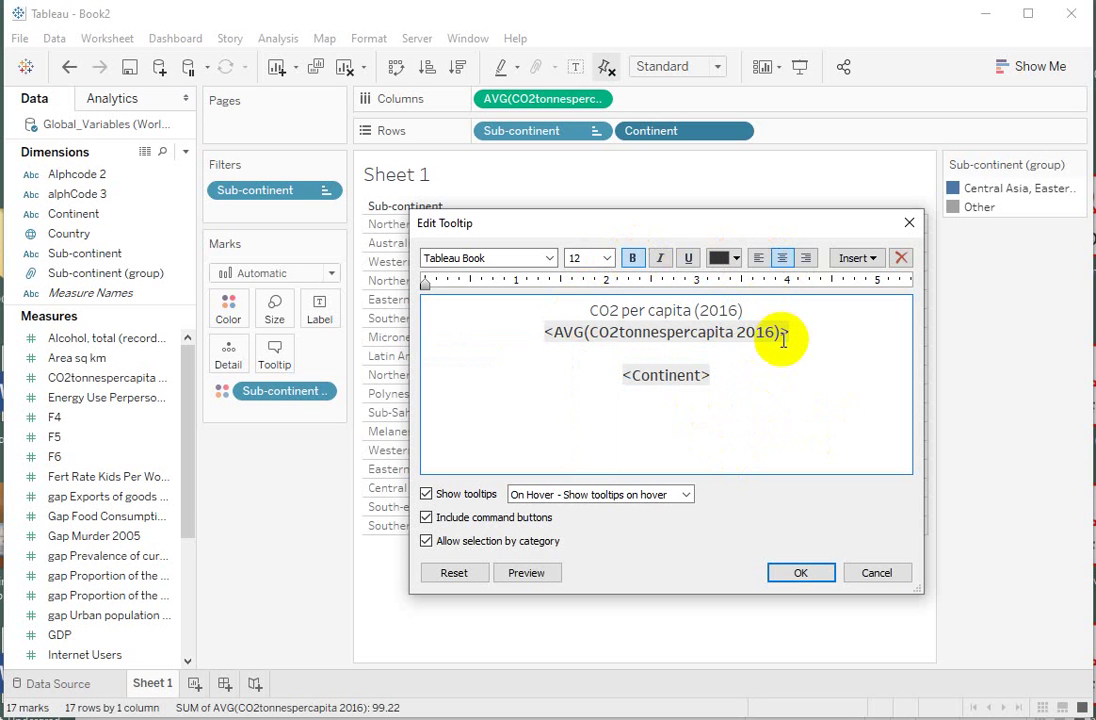
left_click(756, 311)
left_click(530, 315)
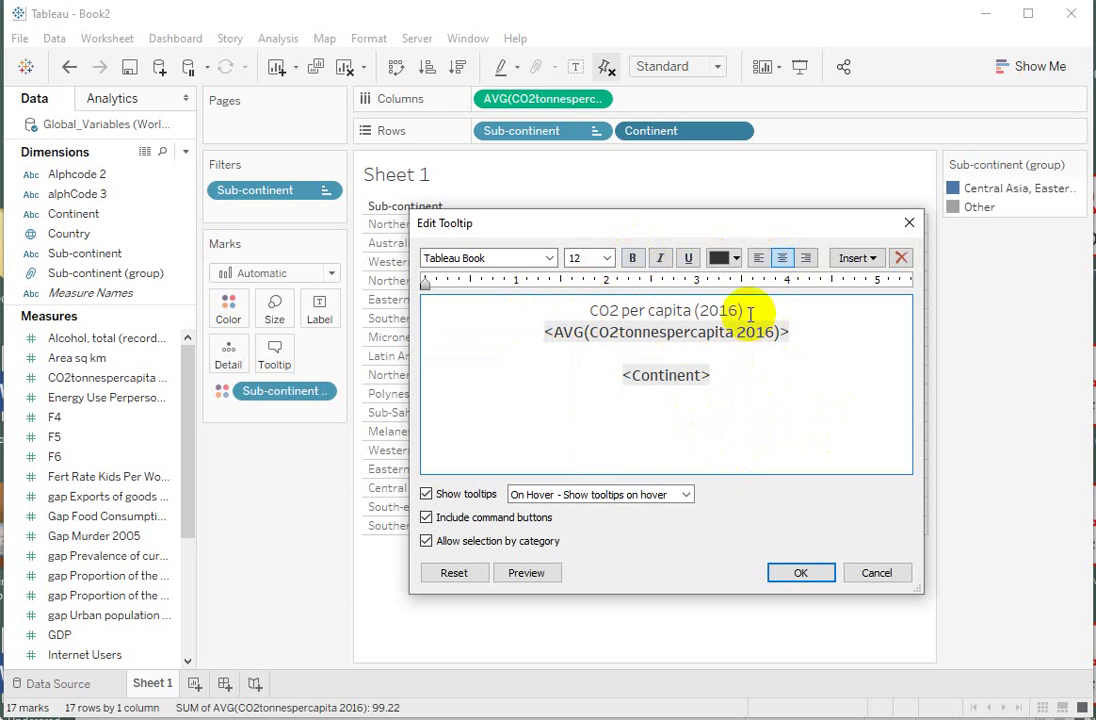
left_click_drag(755, 310, 563, 311)
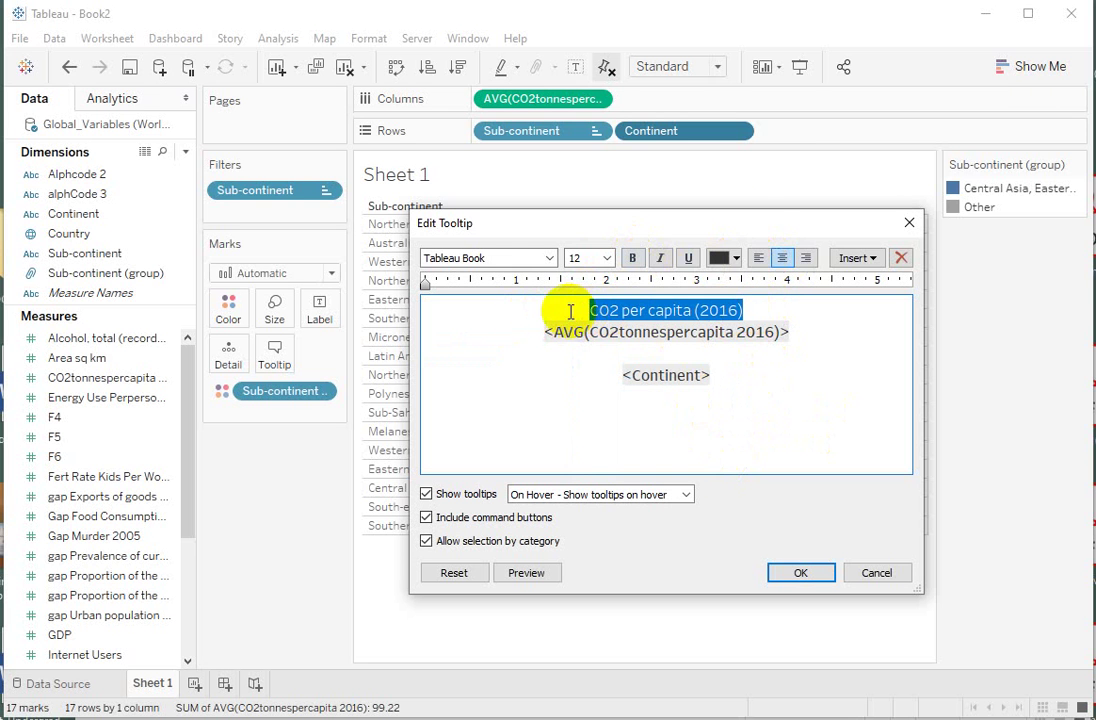
left_click(632, 259)
left_click(692, 430)
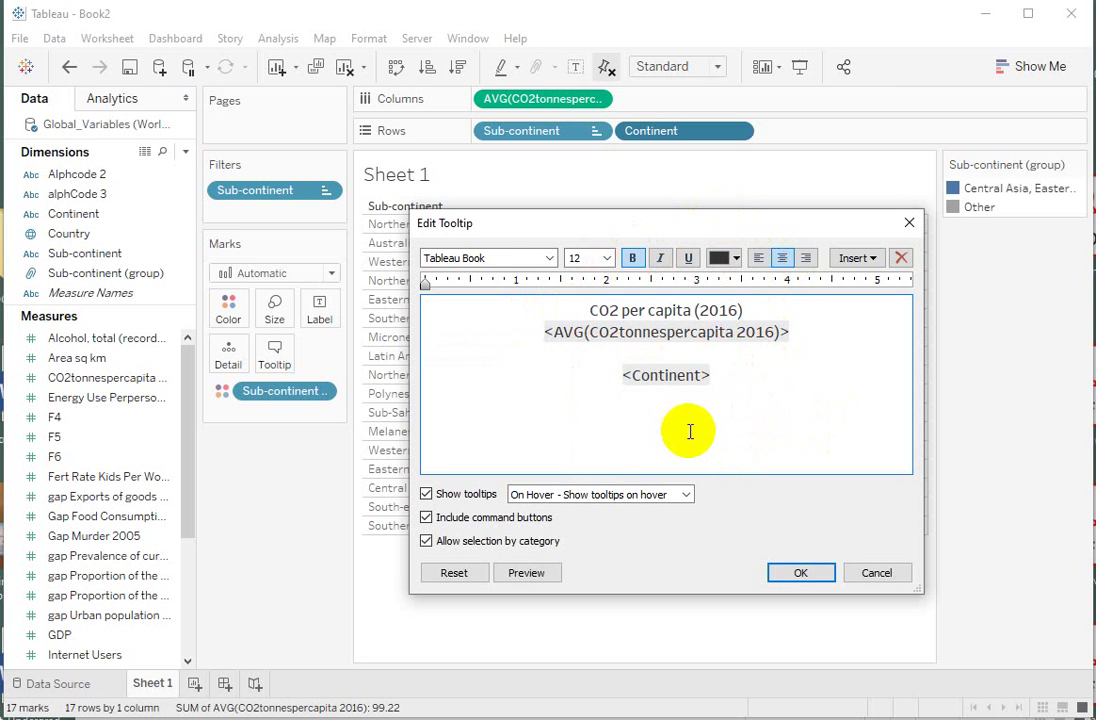
- Apply the tooltip, preview it on a bar, then type 'tonnes' after the average CO2 field
left_click(808, 584)
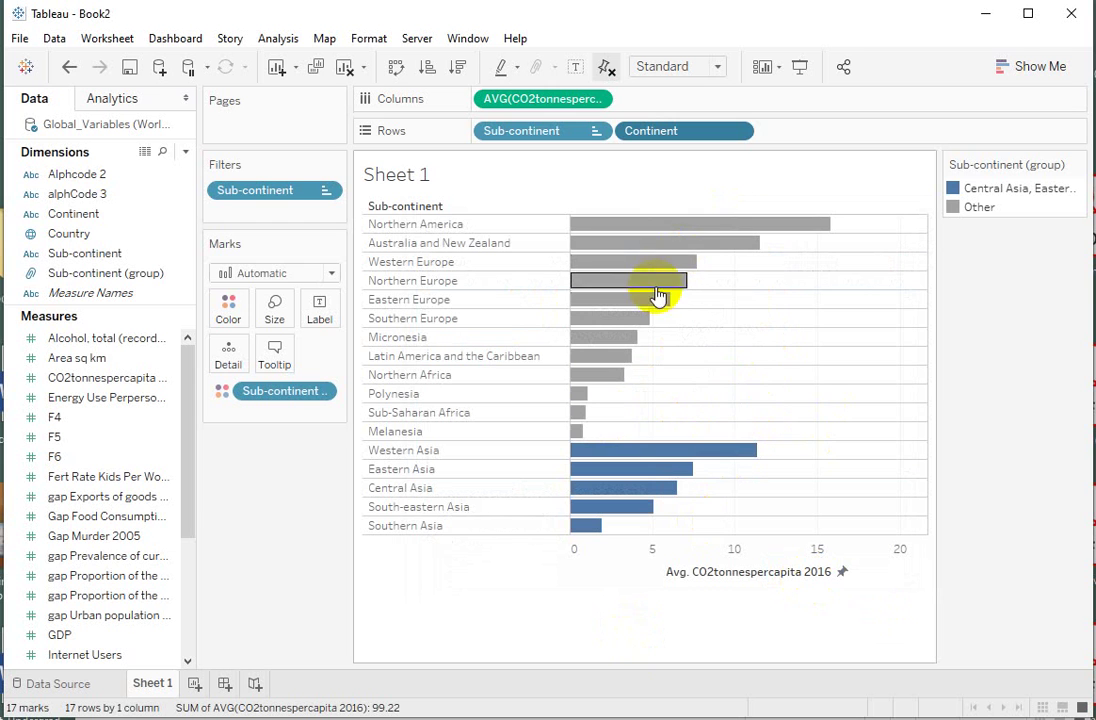
mouse_move(658, 270)
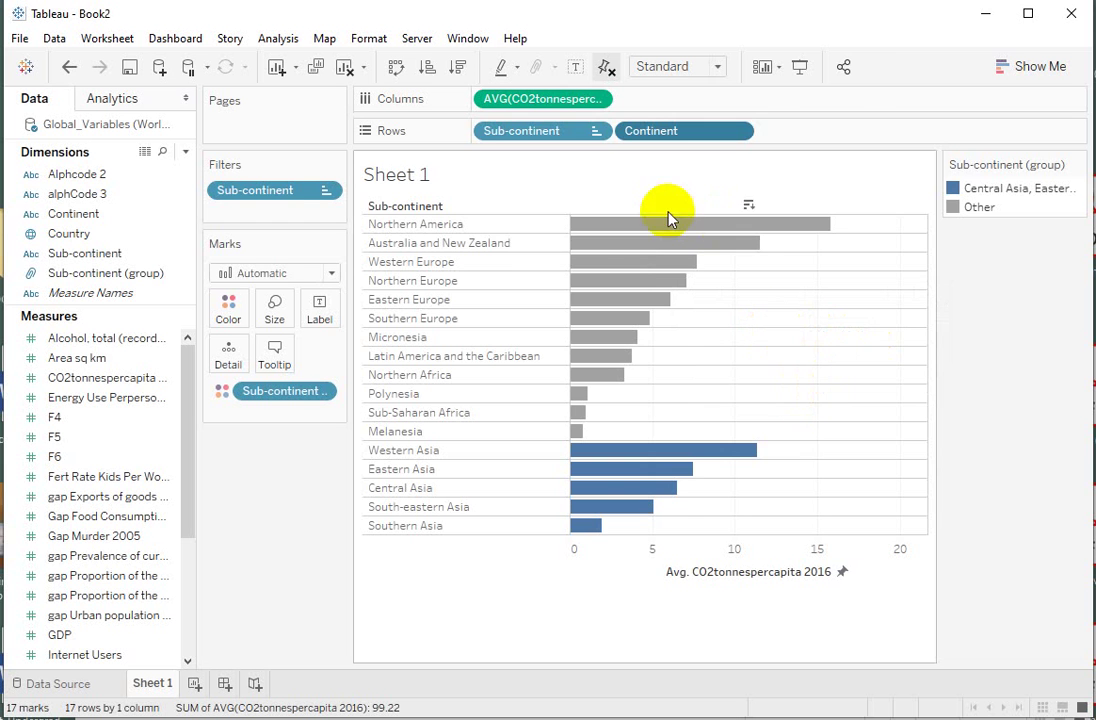
left_click(274, 352)
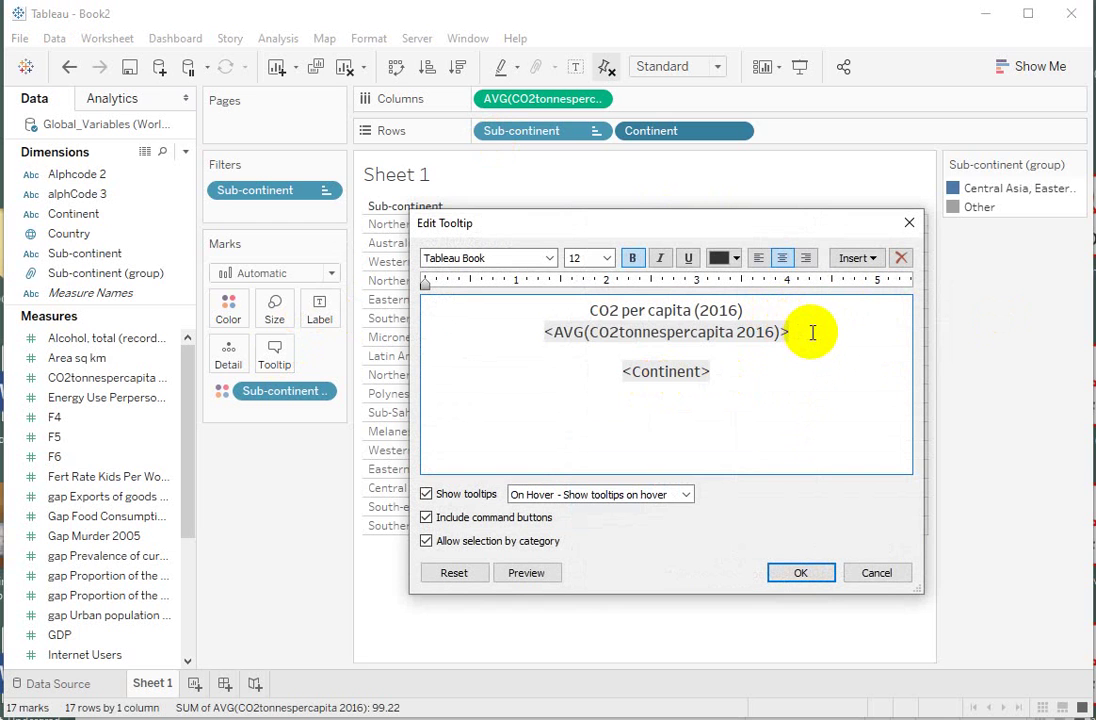
type("tonnes")
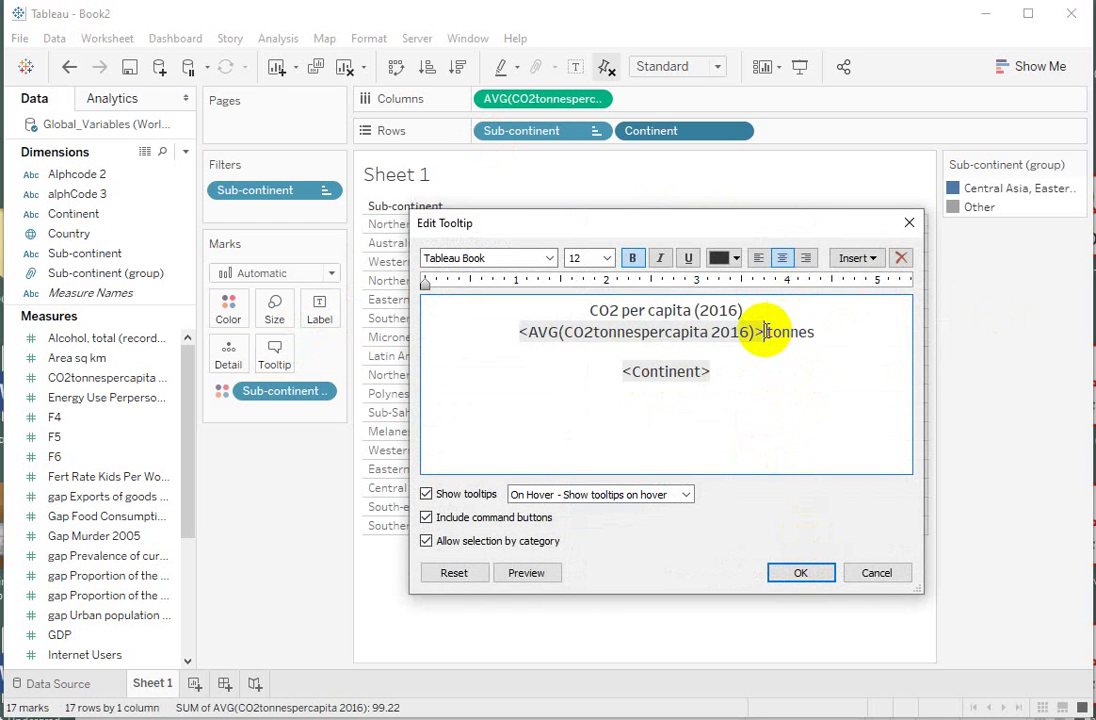
- Apply the edited tooltip so bars show values like '7.68 tonnes' with their continent
left_click(801, 572)
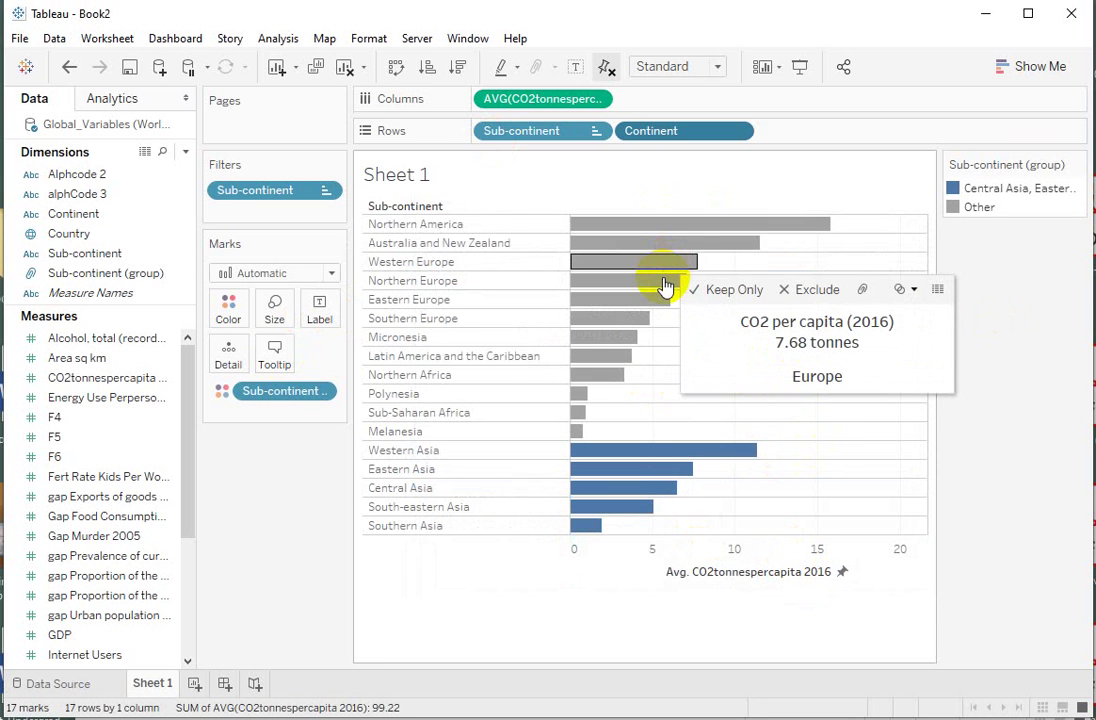